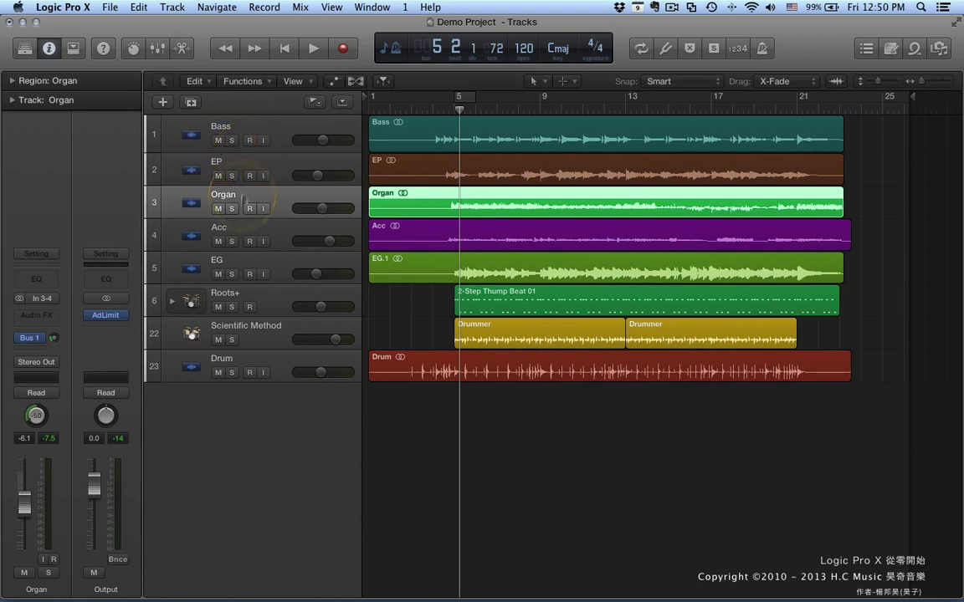
- Move the Drum track up in the track list, directly below the EG track
click(191, 369)
drag(190, 370, 182, 283)
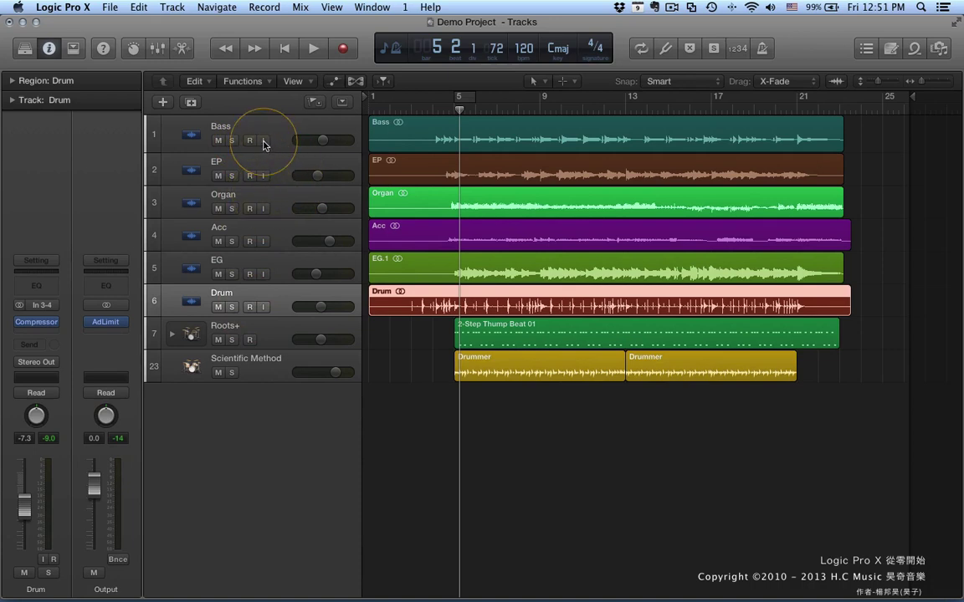
click(249, 280)
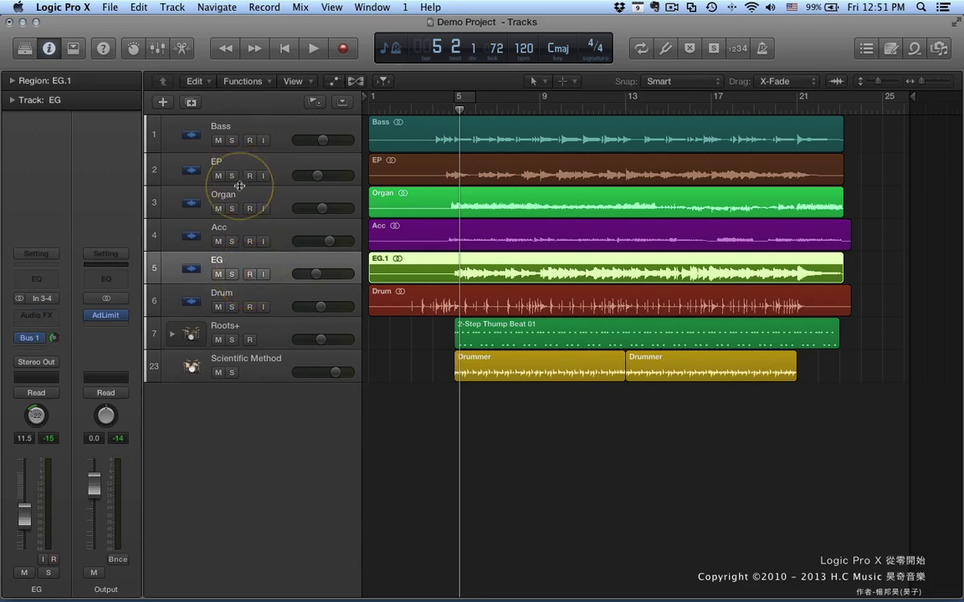
- Add one new audio track below Drum, using Input 1 and Output 1 + 2 with input monitoring
click(178, 302)
click(163, 101)
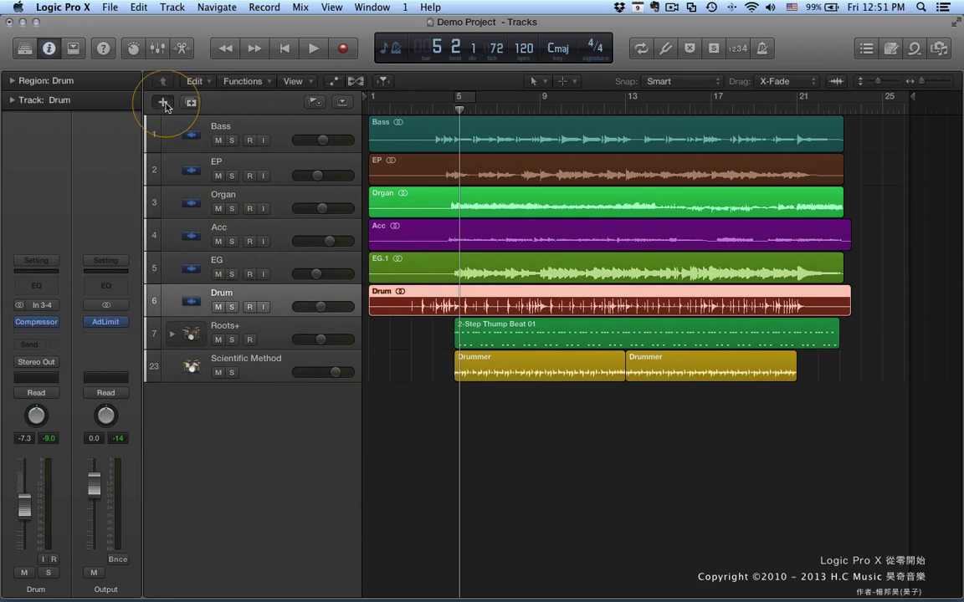
click(456, 63)
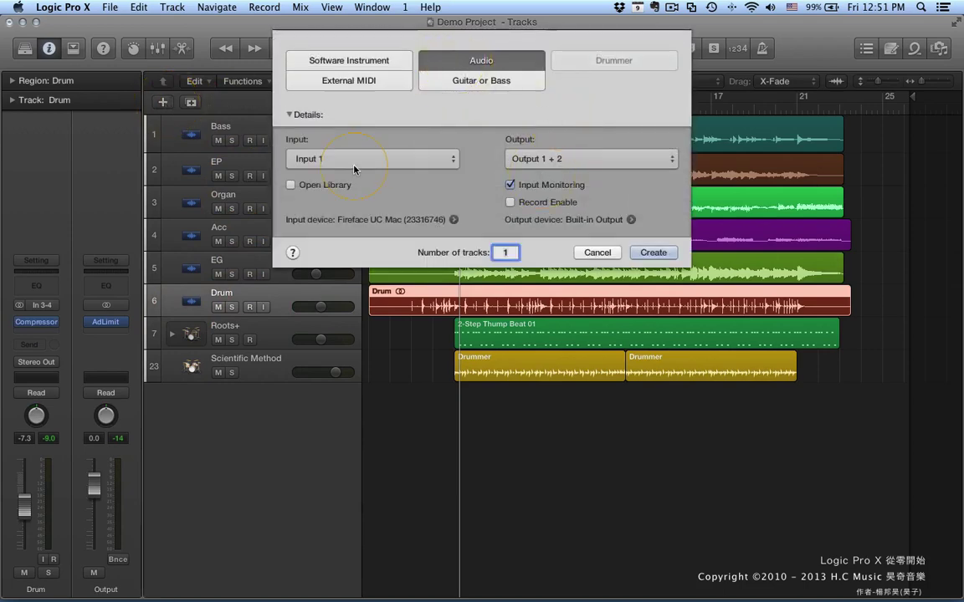
click(651, 253)
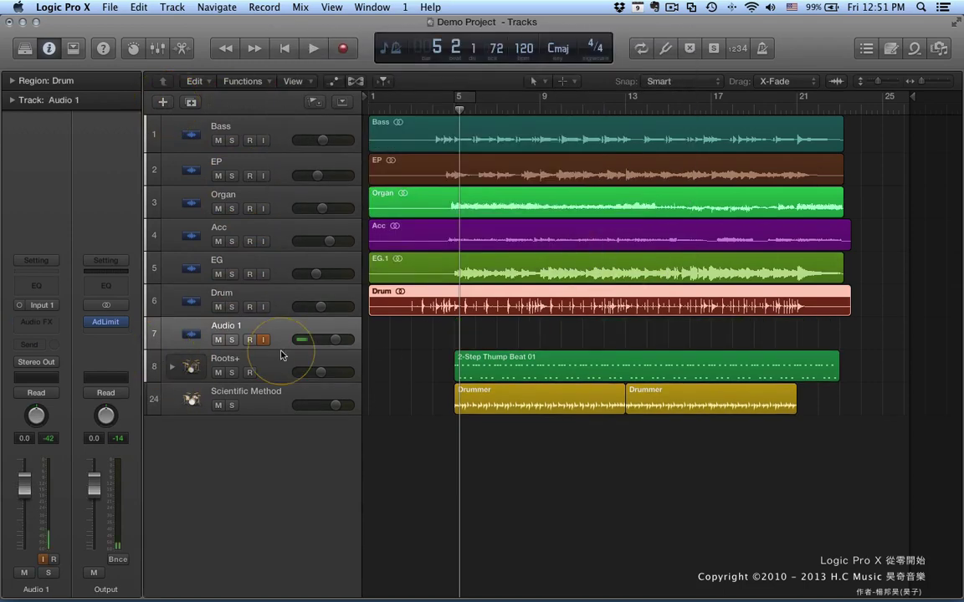
- Switch input monitoring on the Audio 1 track off and back on
click(263, 342)
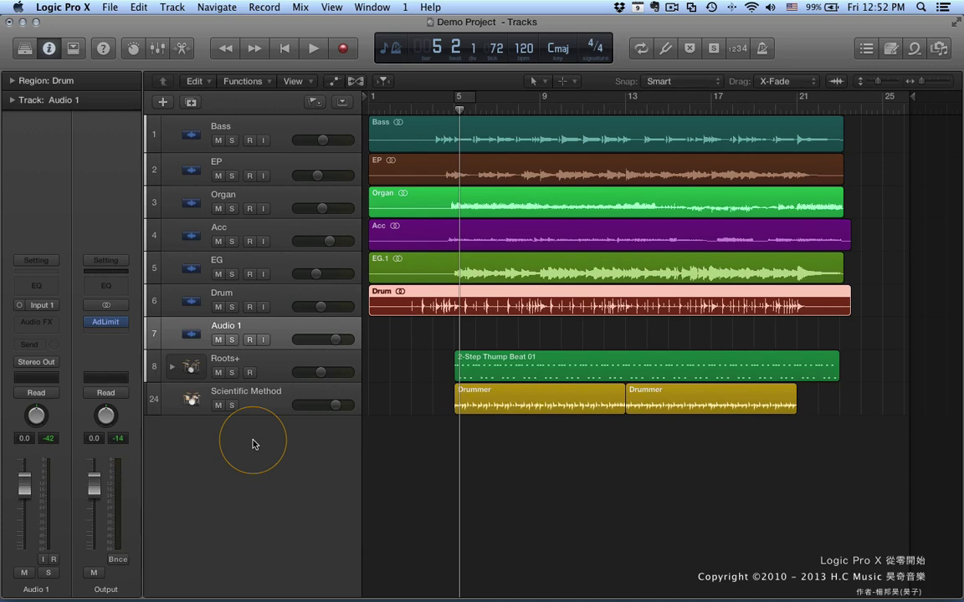
click(255, 327)
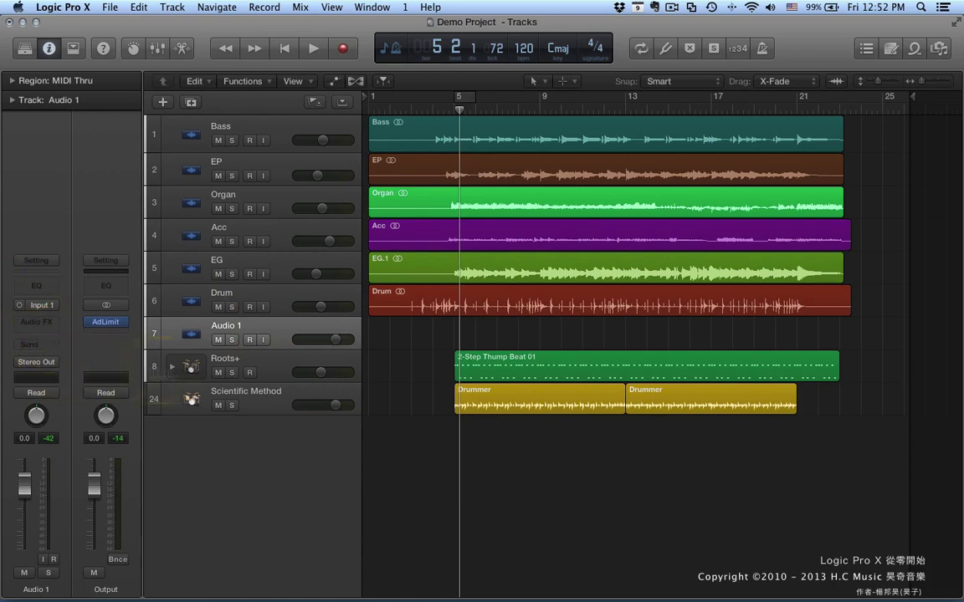
click(263, 340)
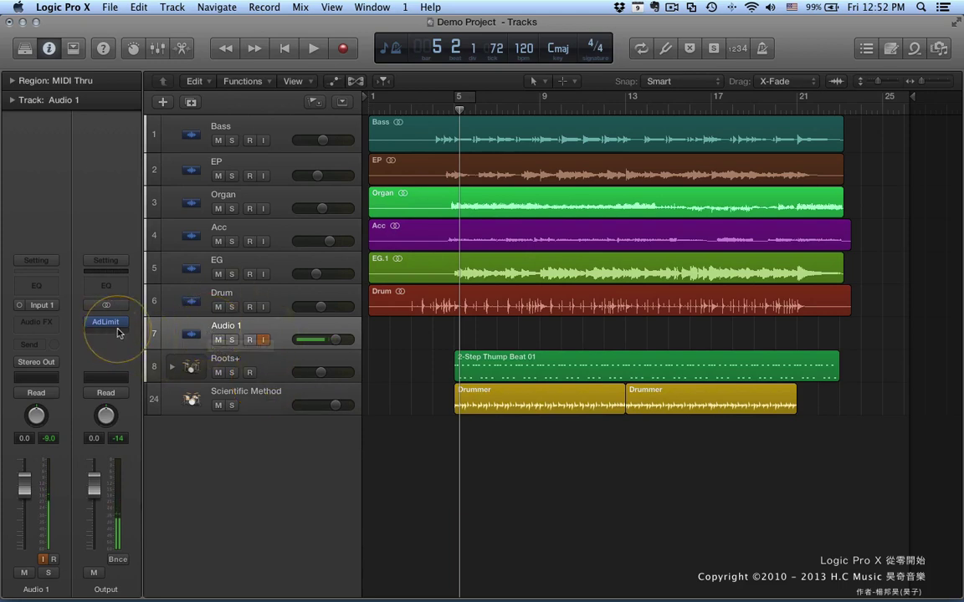
- Remove the AdLimit plug-in from the Output channel strip
mouse_move(121, 325)
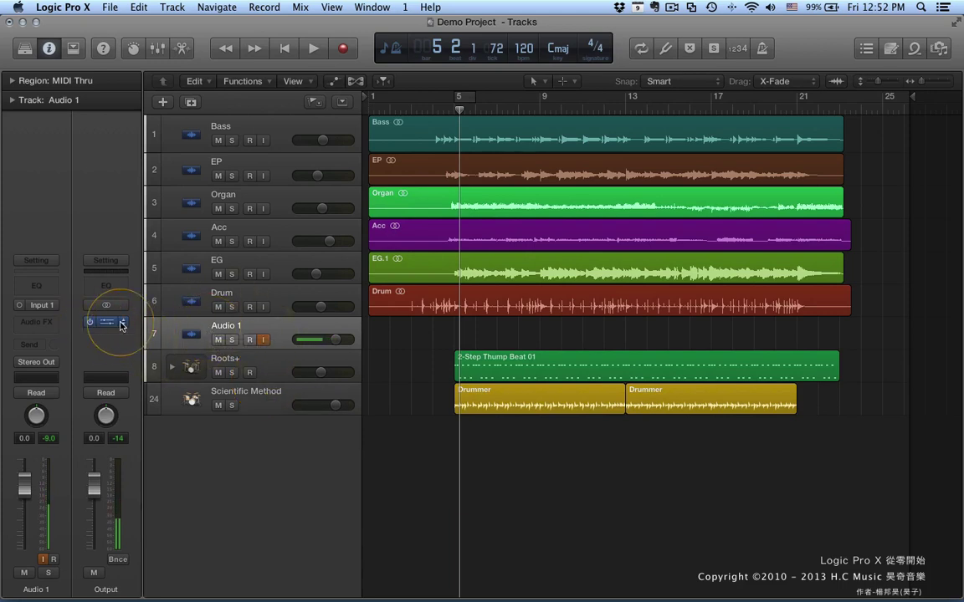
click(121, 324)
click(124, 338)
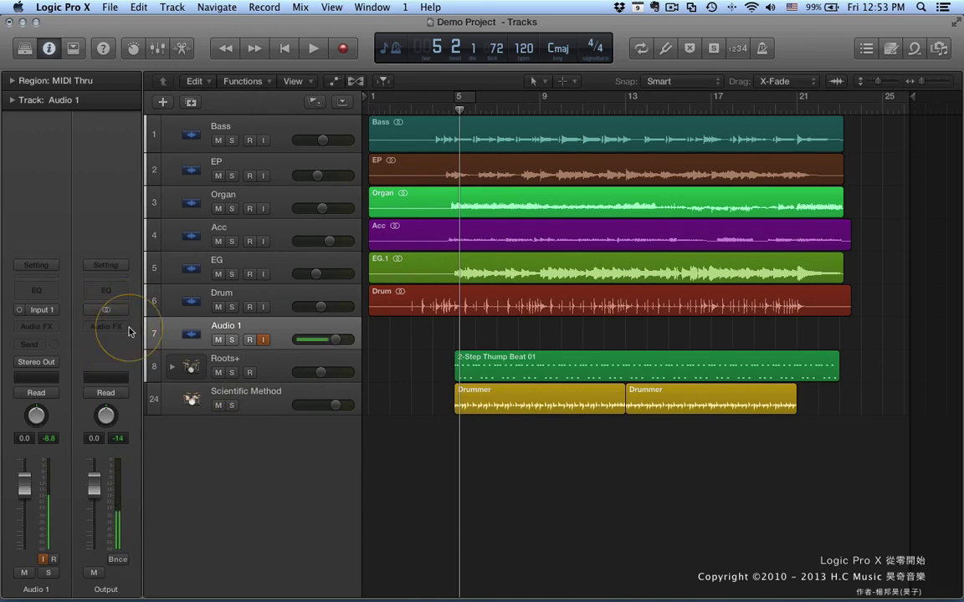
- Switch off Audio 1's input monitoring, record-enable the track and audition it with the whole project
click(262, 339)
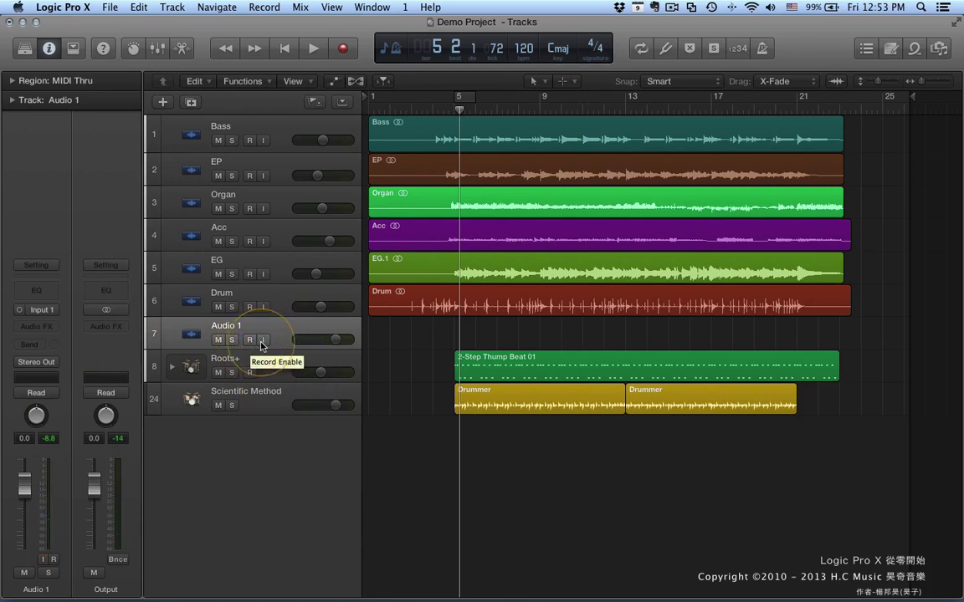
click(249, 340)
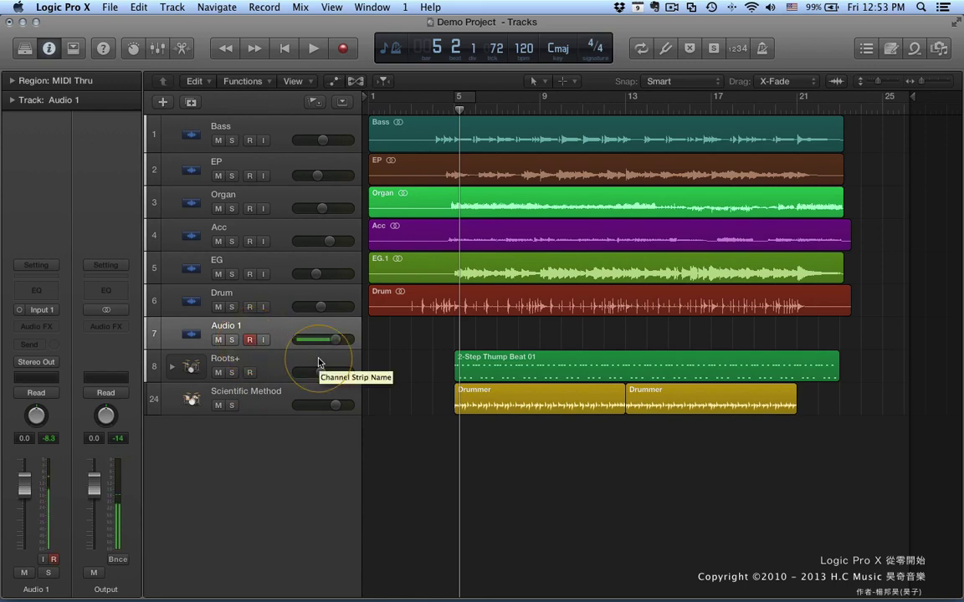
key(space)
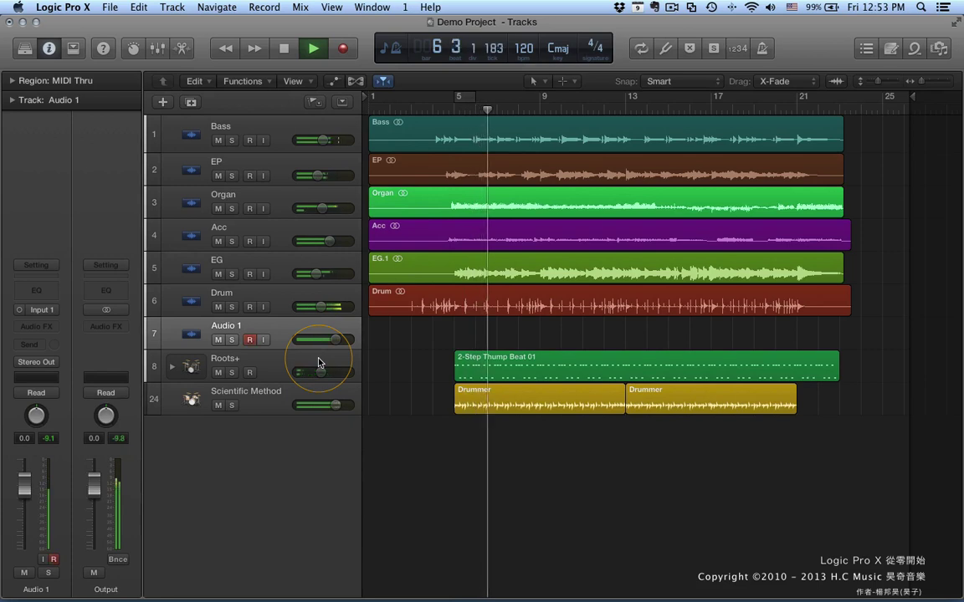
key(space)
- Solo the record-enabled Audio 1 track and play the project briefly to check the input sound
click(250, 339)
click(232, 340)
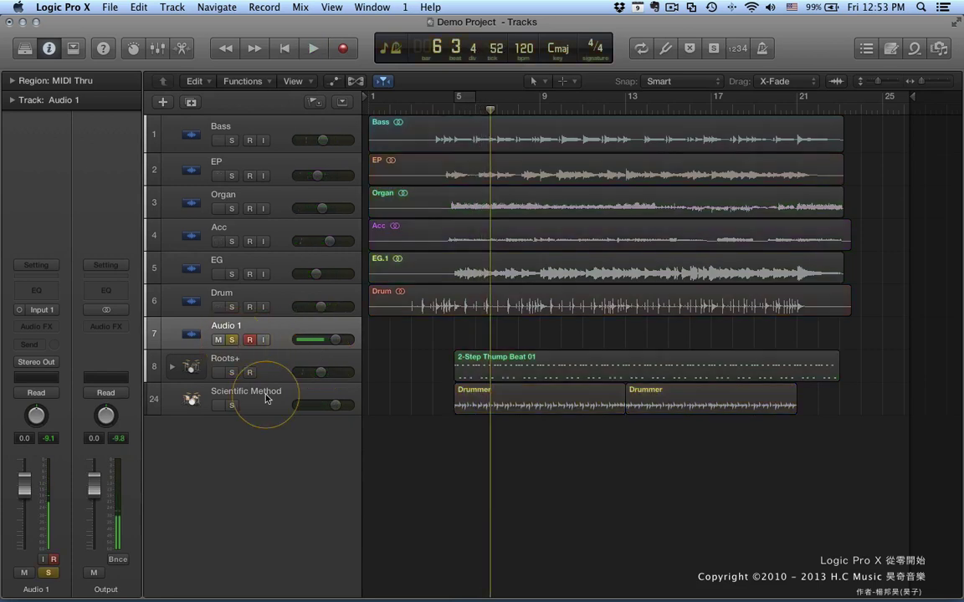
key(space)
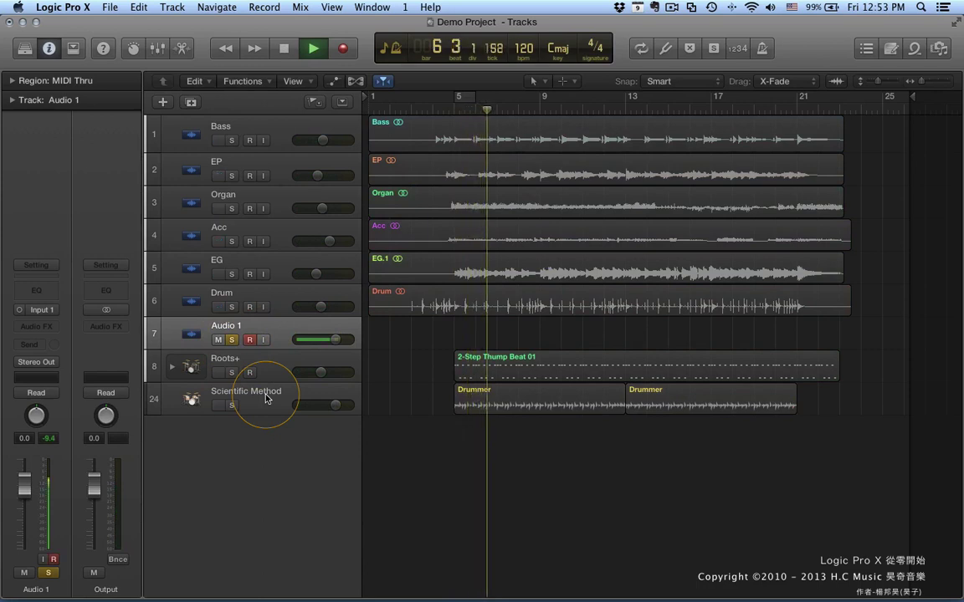
key(space)
- Turn off solo and record enable on Audio 1, and play the project with only input monitoring active on it
click(237, 343)
click(232, 340)
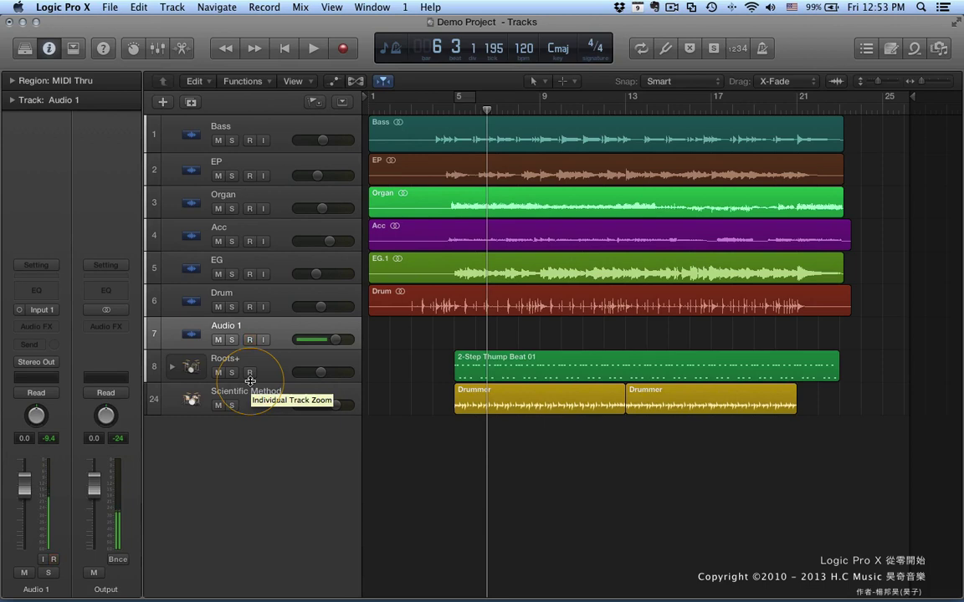
click(250, 340)
key(space)
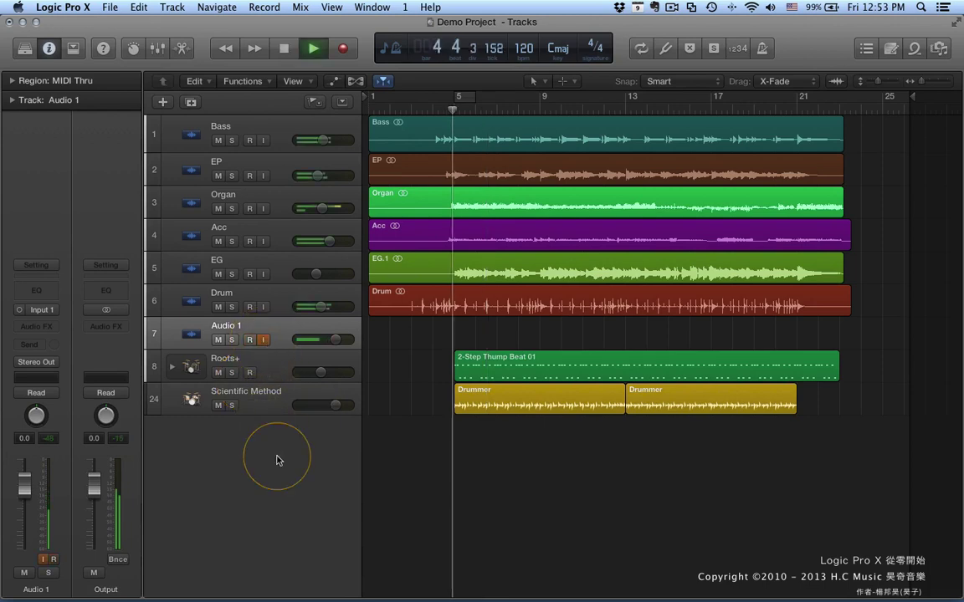
- Record-enable and solo Audio 1 during playback while input monitoring is on, and stop playback
click(249, 340)
click(231, 340)
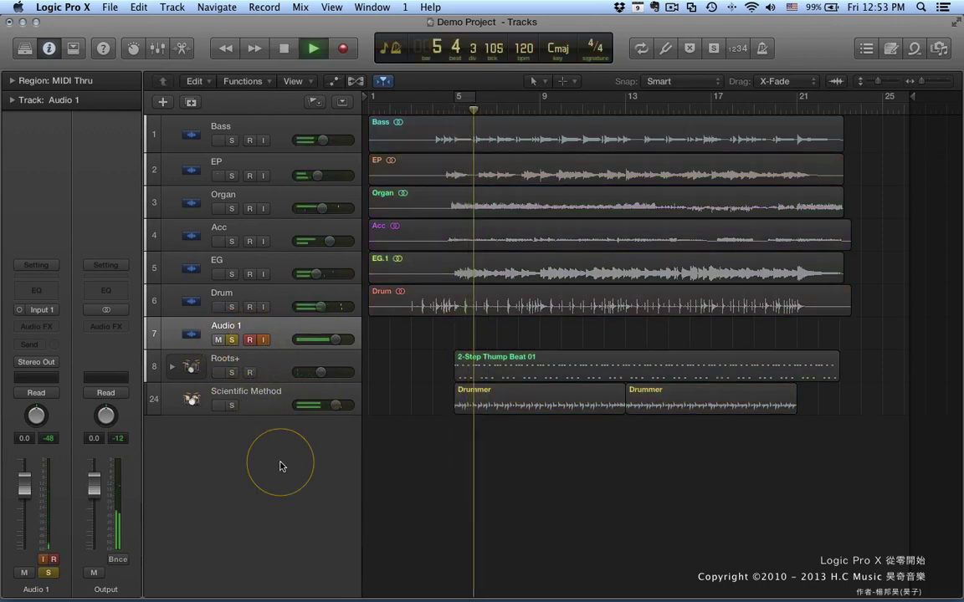
key(space)
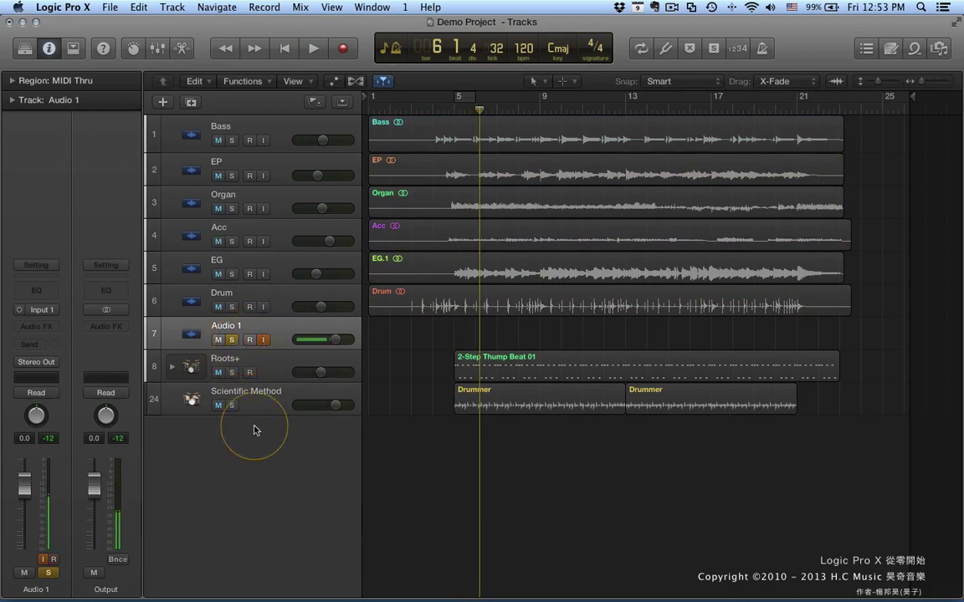
- Audition Audio 1 soloed with input monitoring on, and switch off its solo and input monitoring
key(space)
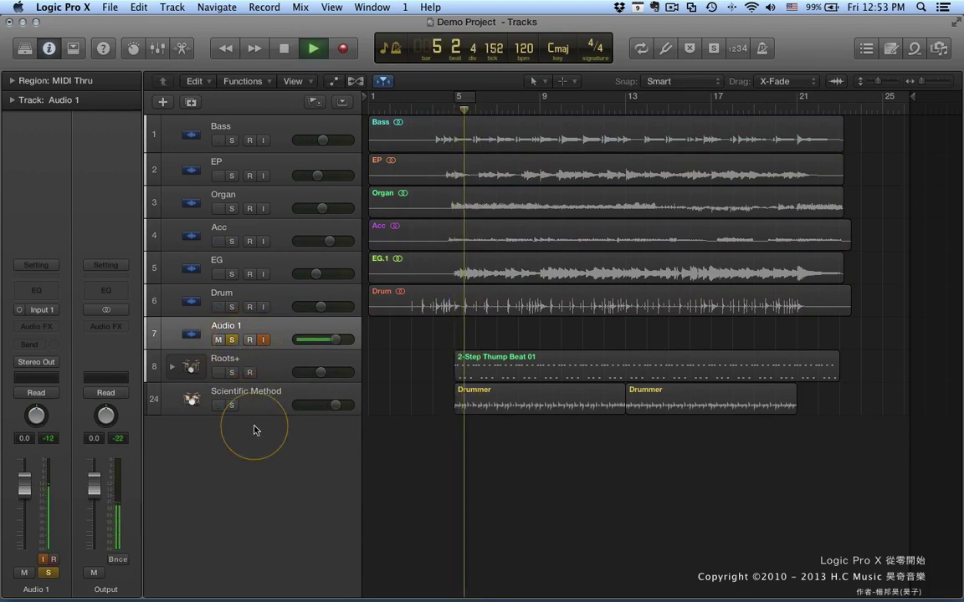
key(space)
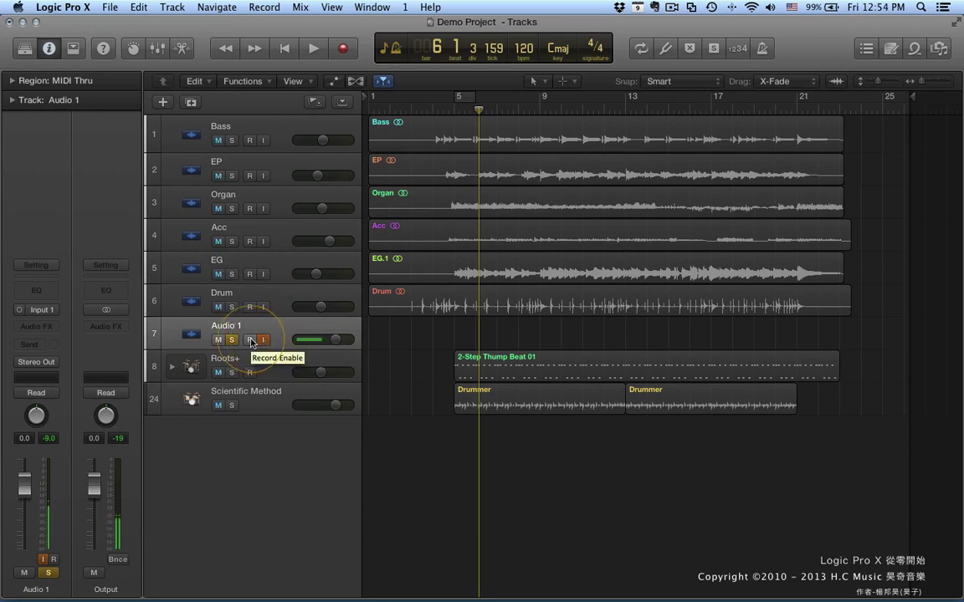
click(233, 340)
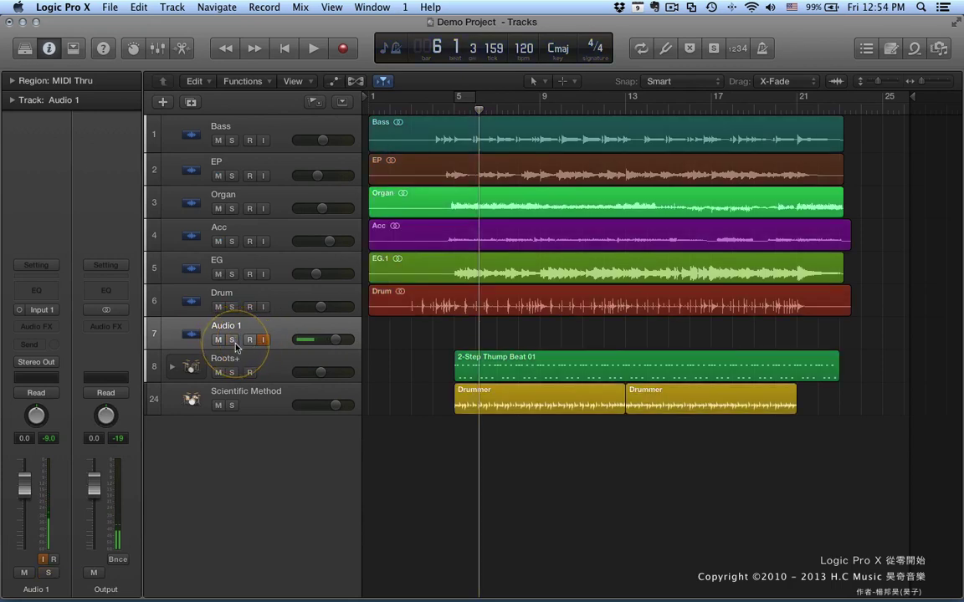
click(263, 339)
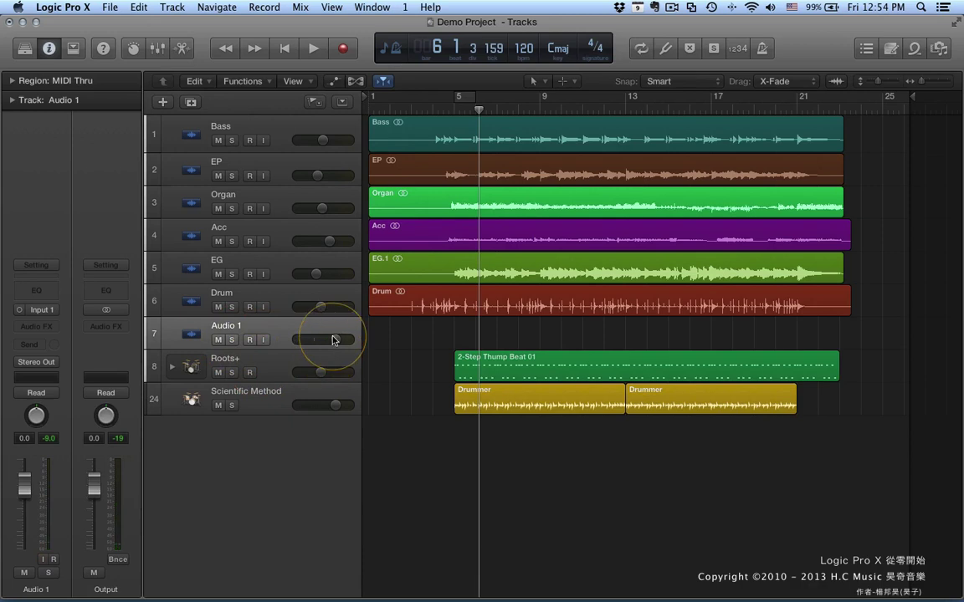
- Lower Audio 1's volume to -2.3 dB and widen the track headers enough to show the pan knobs
drag(333, 340, 384, 344)
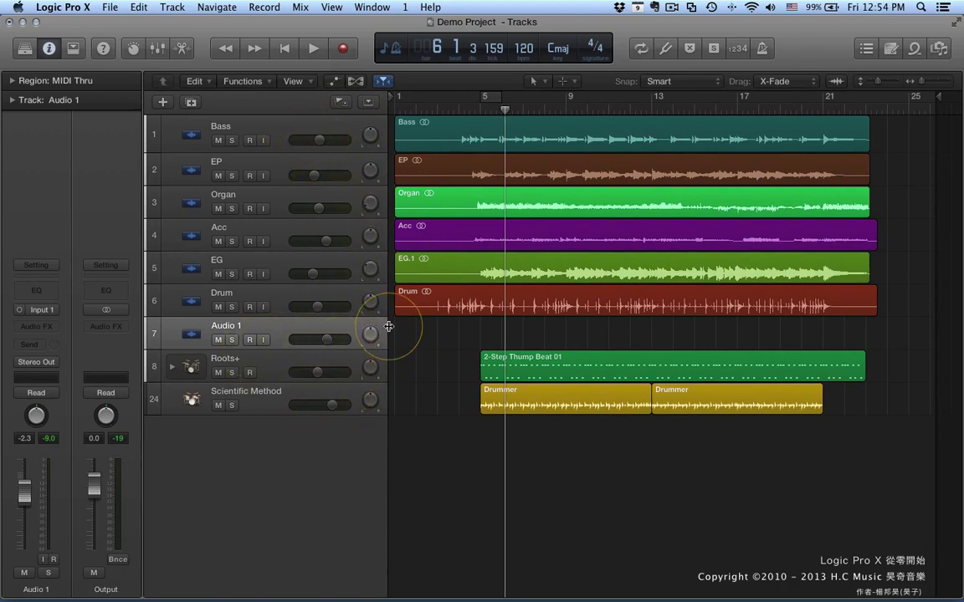
drag(388, 328, 292, 326)
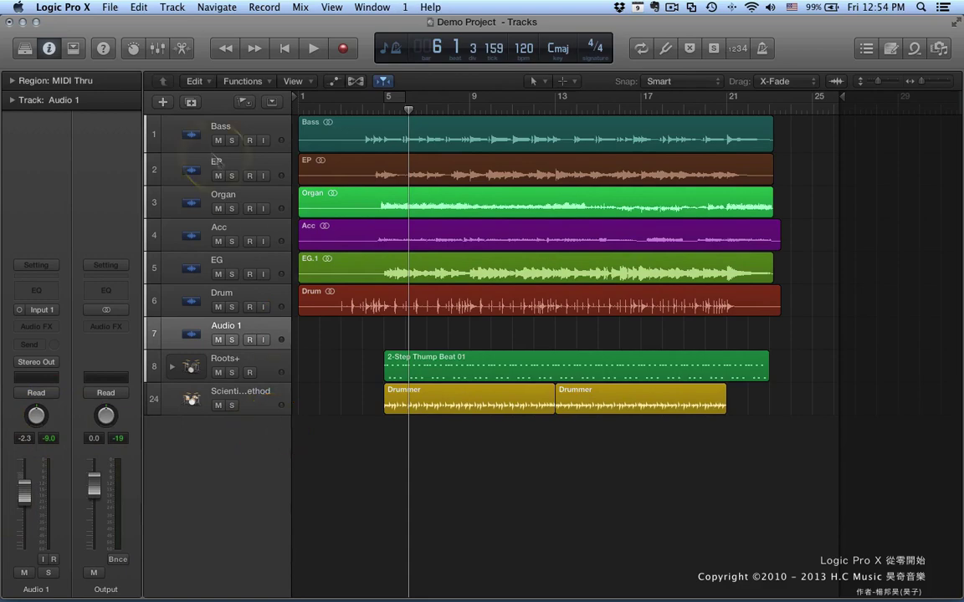
drag(288, 333, 407, 333)
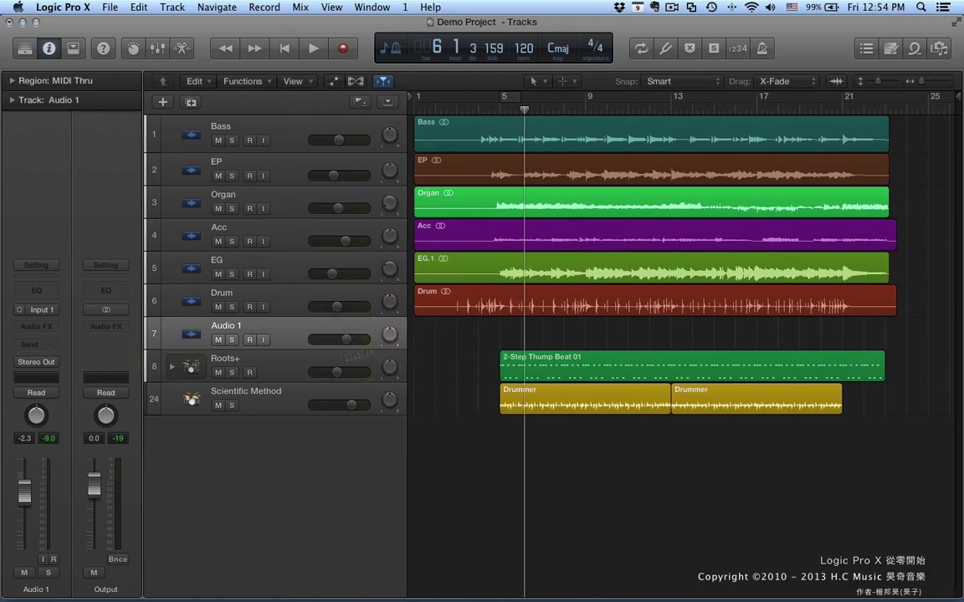
- Compare the track controls and channel strips of the Roots+ and Scientific Method tracks by selecting each in turn
click(272, 371)
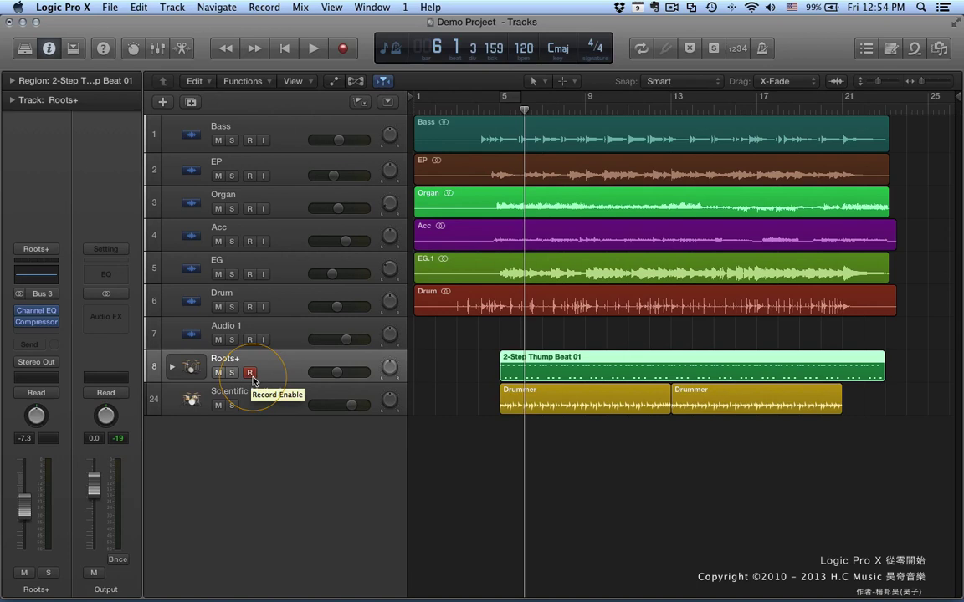
click(256, 410)
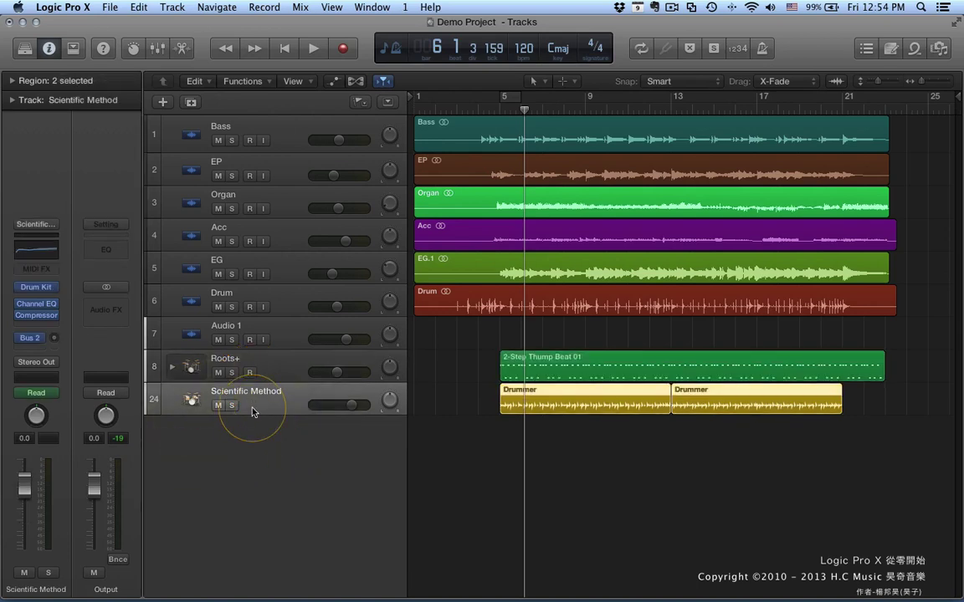
click(270, 372)
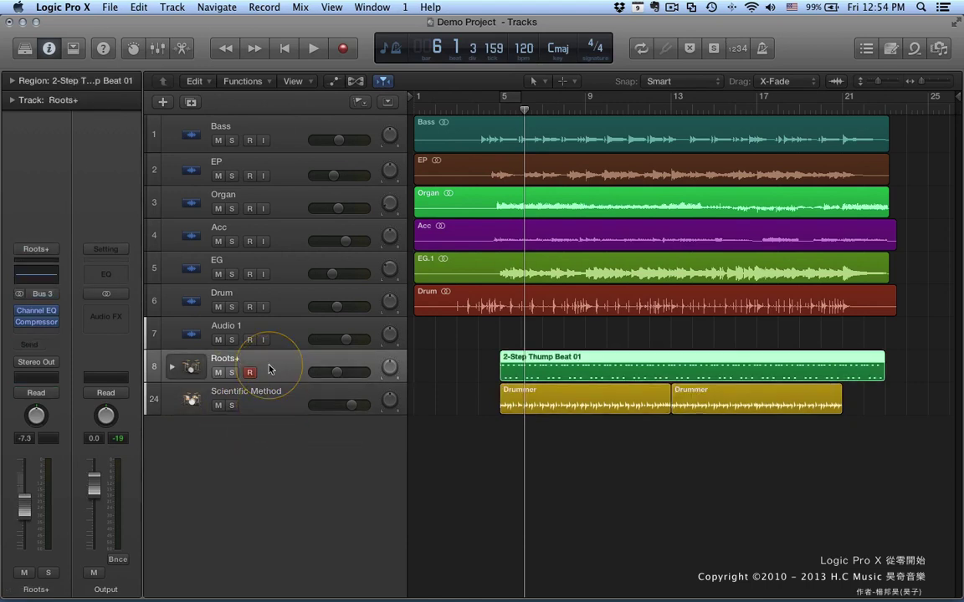
click(269, 402)
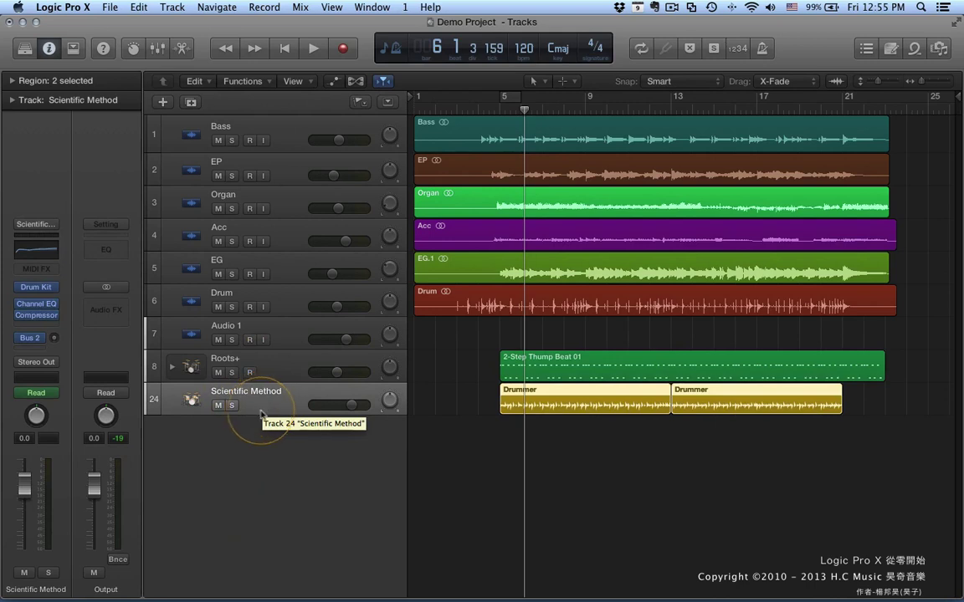
- Increase the height of the Scientific Method track to individual track zoom 7
drag(179, 410, 181, 430)
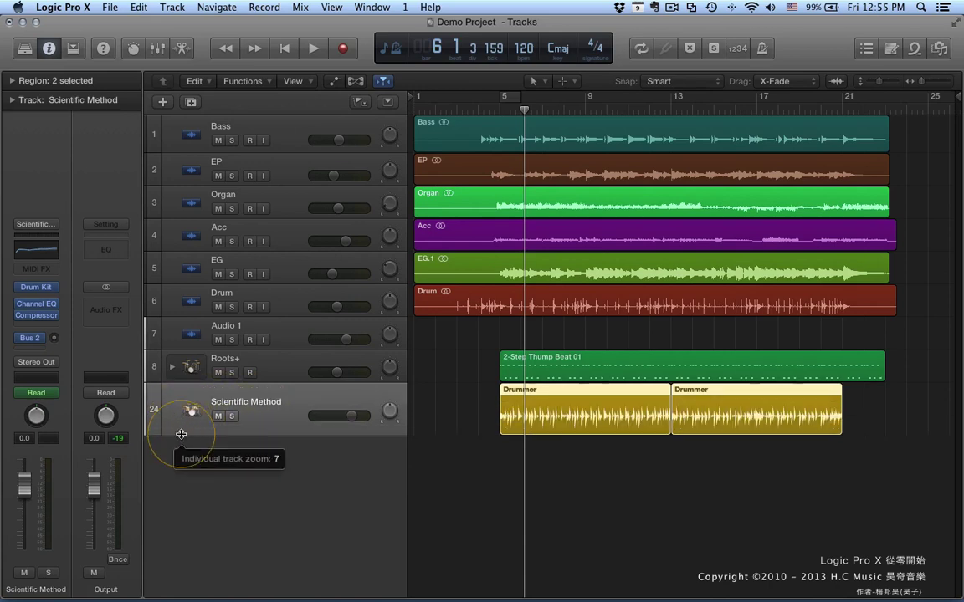
click(226, 80)
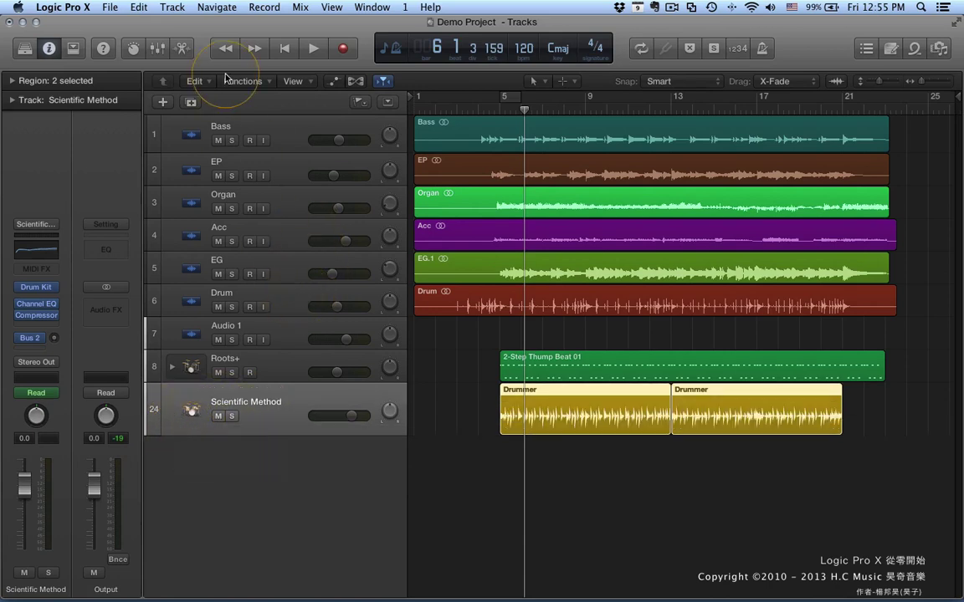
click(250, 140)
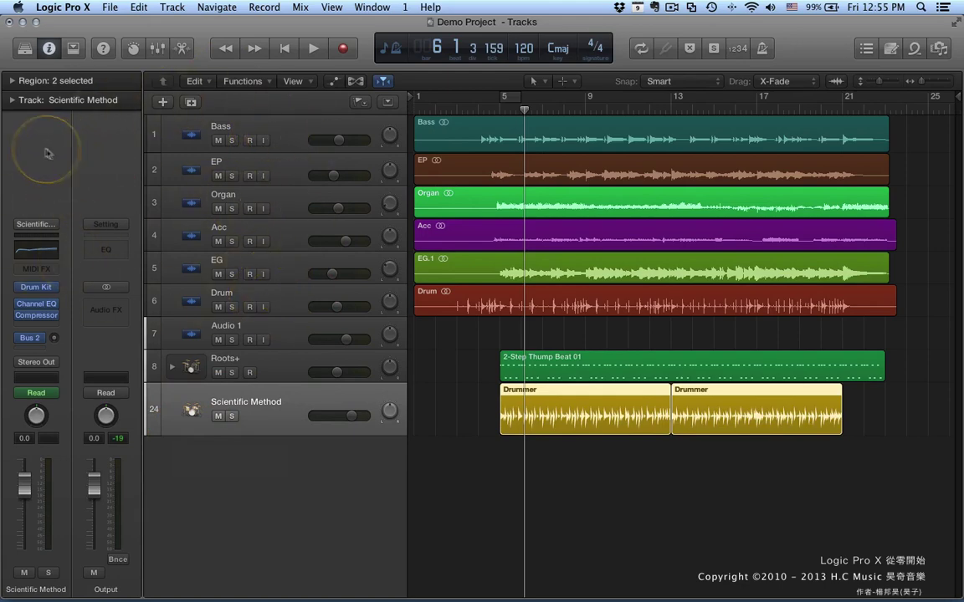
- Examine the input sources and audio effect plug-ins available on the Audio 1 channel strip, leaving the current choices in place
click(286, 333)
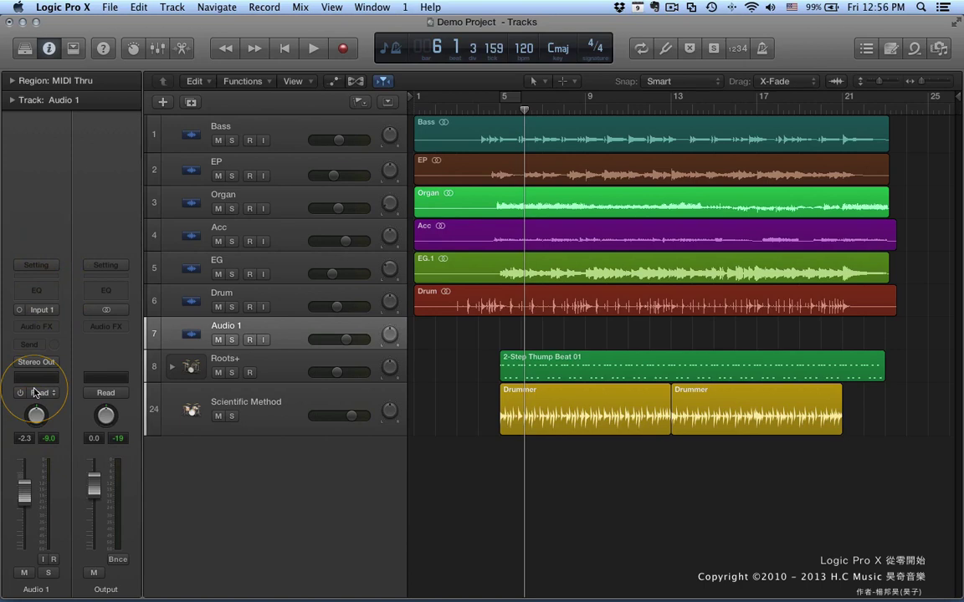
click(38, 313)
mouse_move(52, 350)
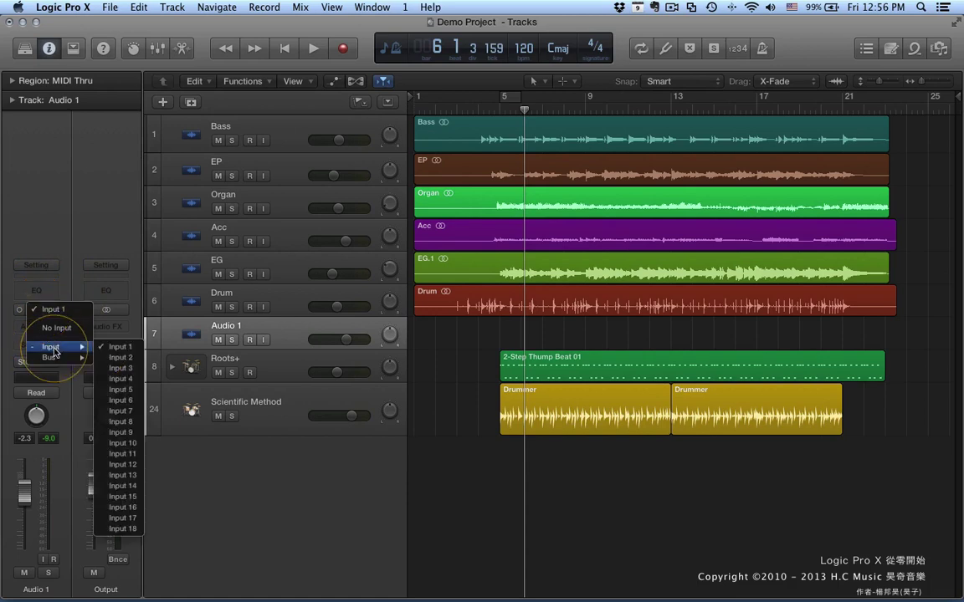
click(36, 172)
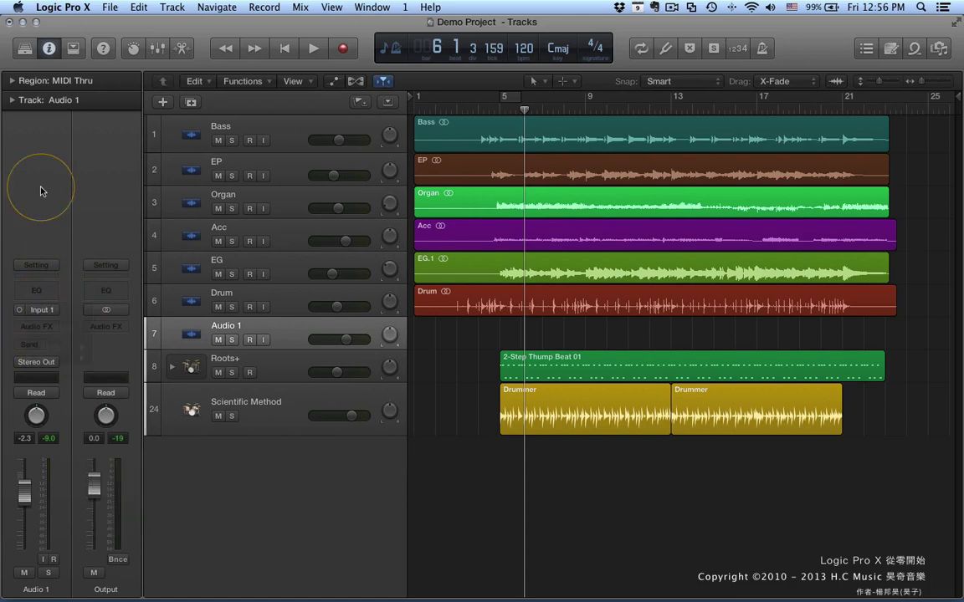
click(48, 326)
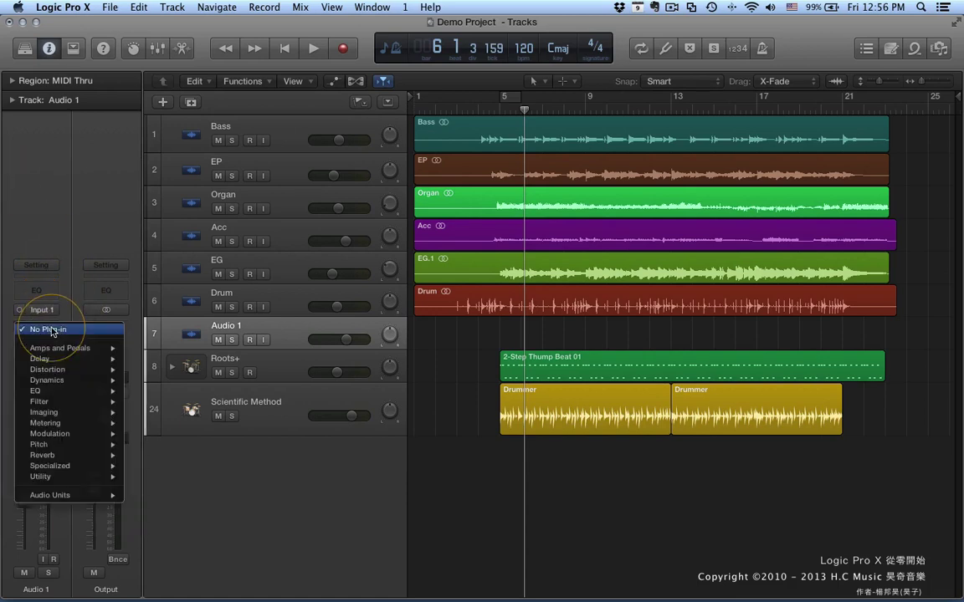
click(37, 221)
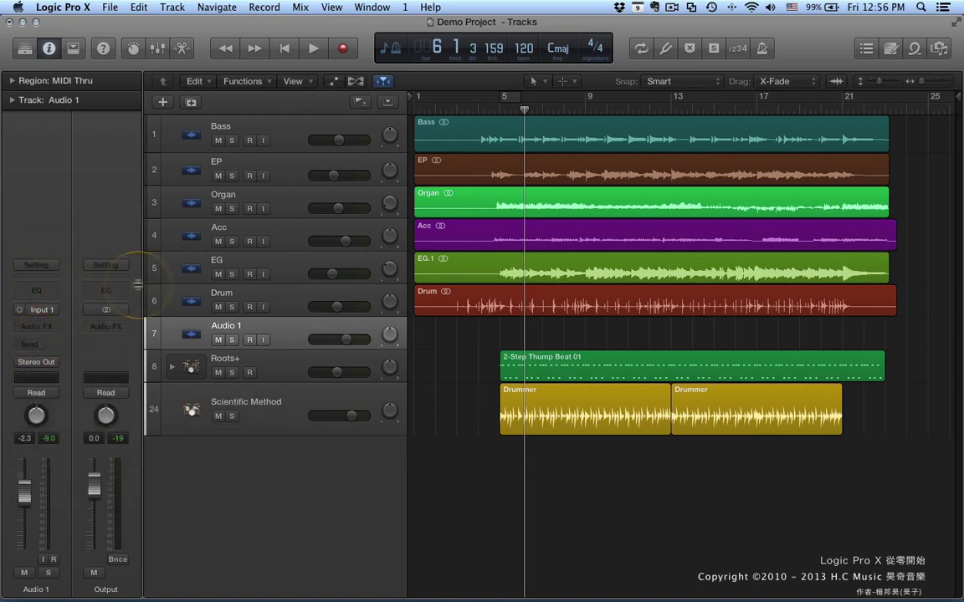
- Examine the bus send and output routing options on the Audio 1 channel strip without choosing any
click(38, 347)
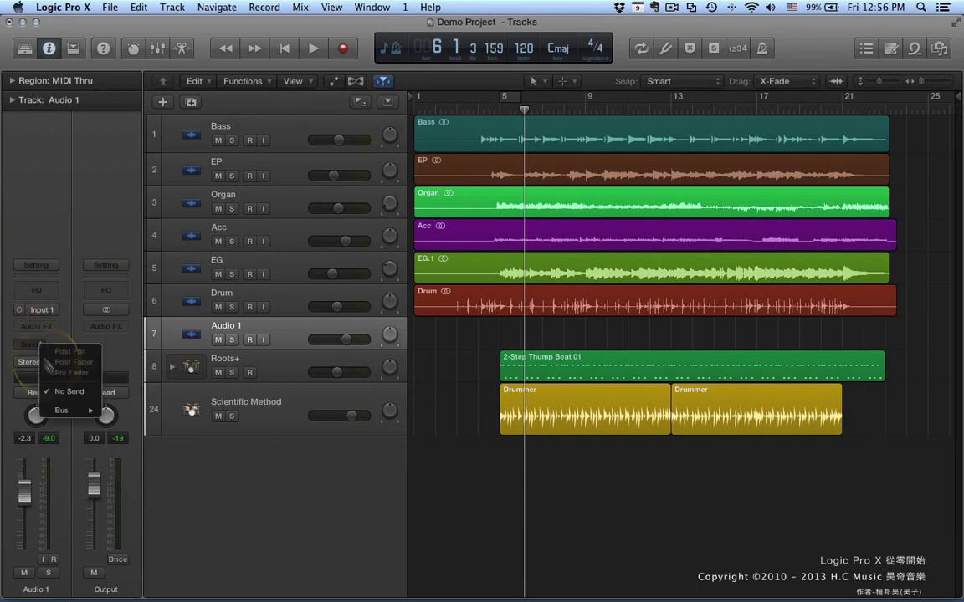
mouse_move(76, 410)
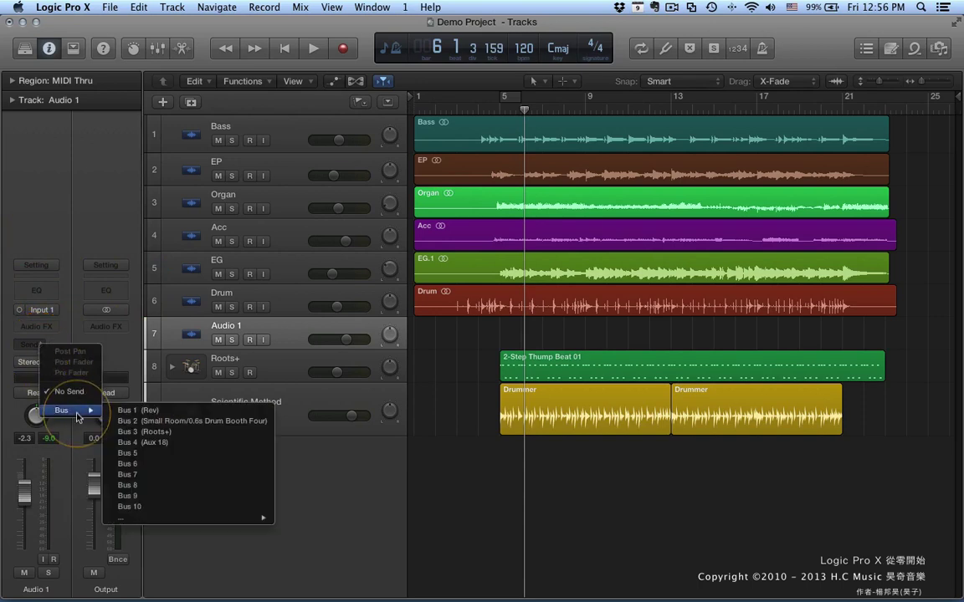
click(42, 236)
click(43, 367)
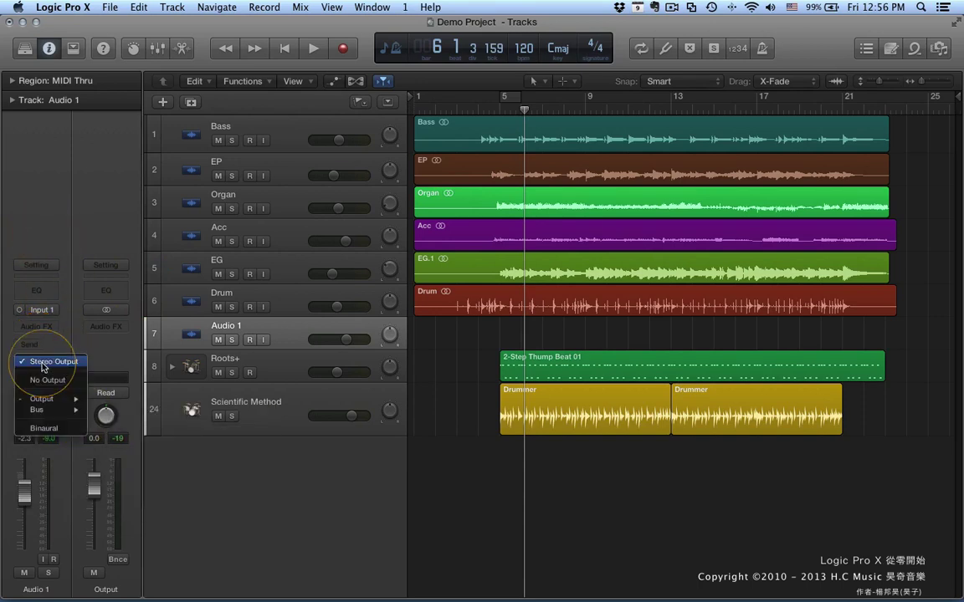
click(67, 347)
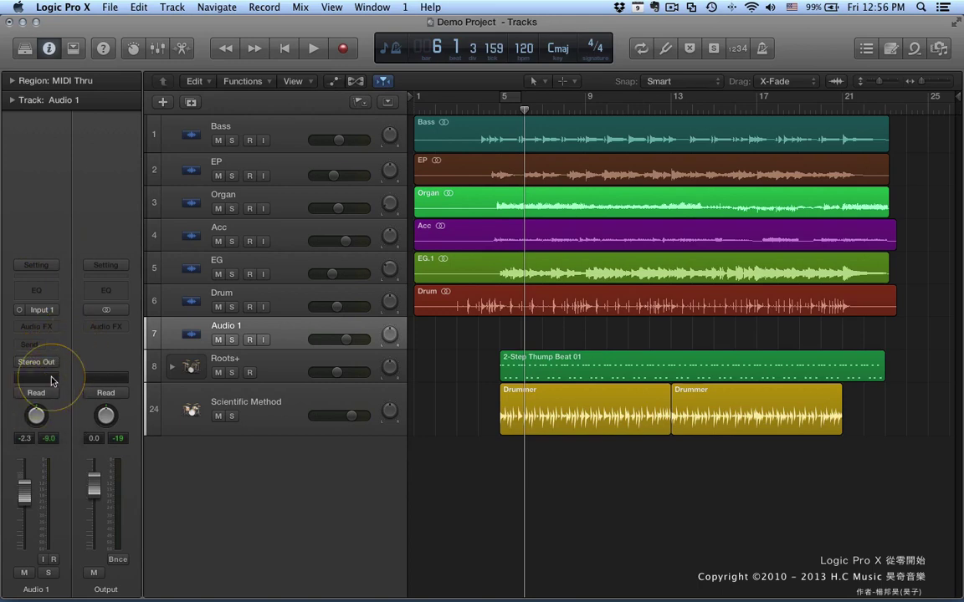
- Check the group options of Audio 1 and raise its volume to -1.2 dB
click(51, 379)
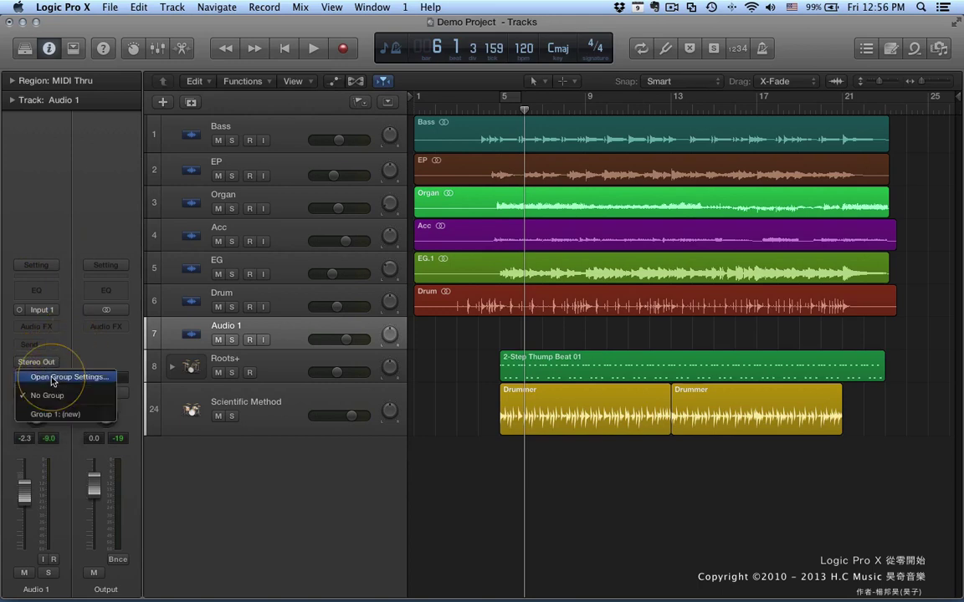
click(71, 402)
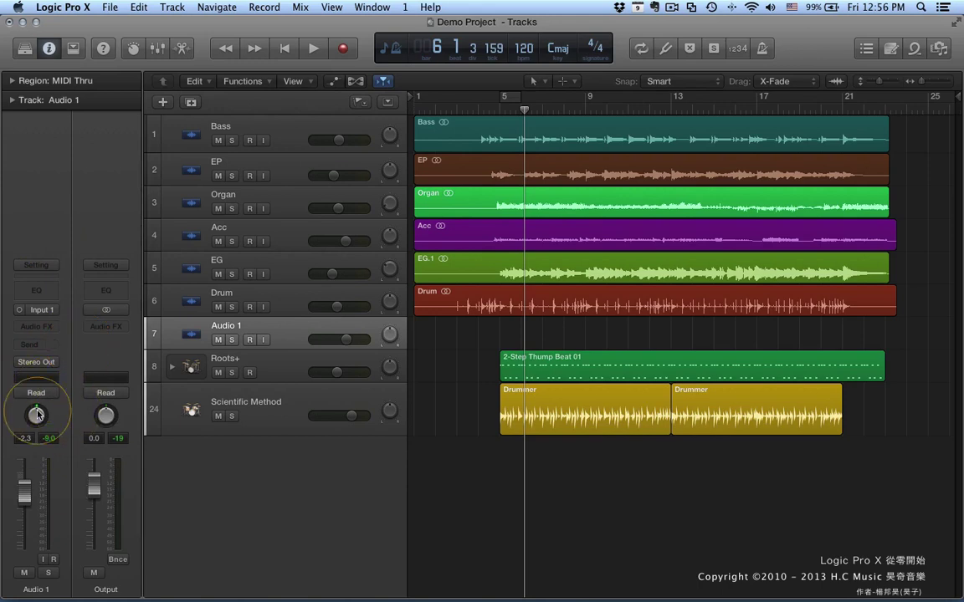
mouse_move(25, 494)
mouse_down()
mouse_move(37, 502)
mouse_move(42, 485)
mouse_up()
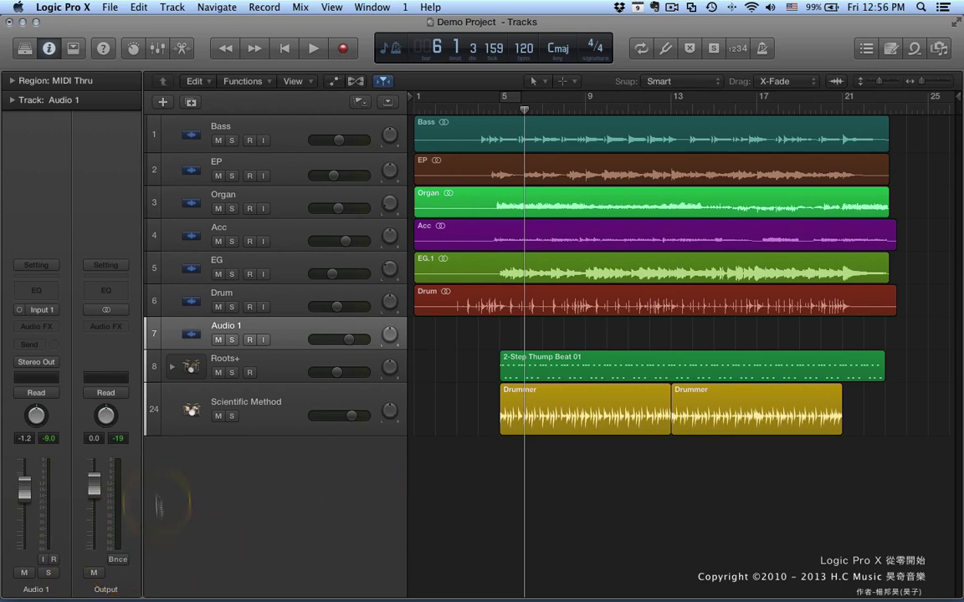
- Examine the channel strip setting commands and MIDI effect plug-ins offered for the Scientific Method track
click(246, 422)
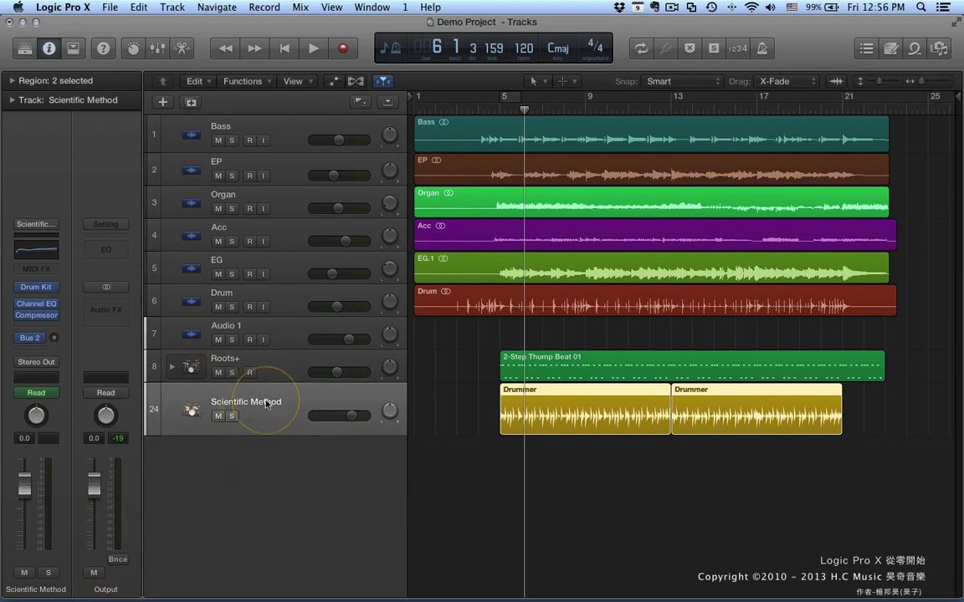
click(48, 228)
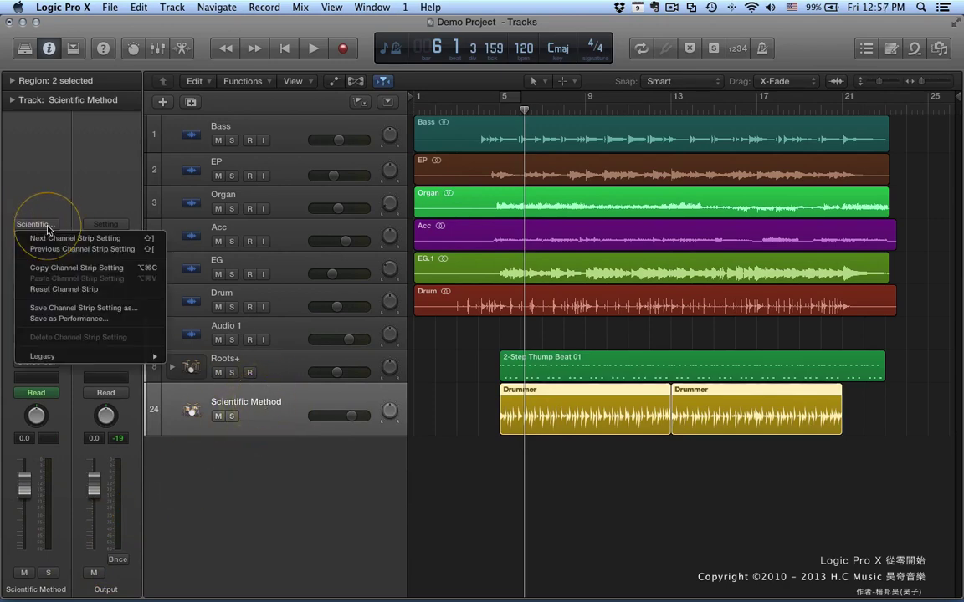
click(33, 232)
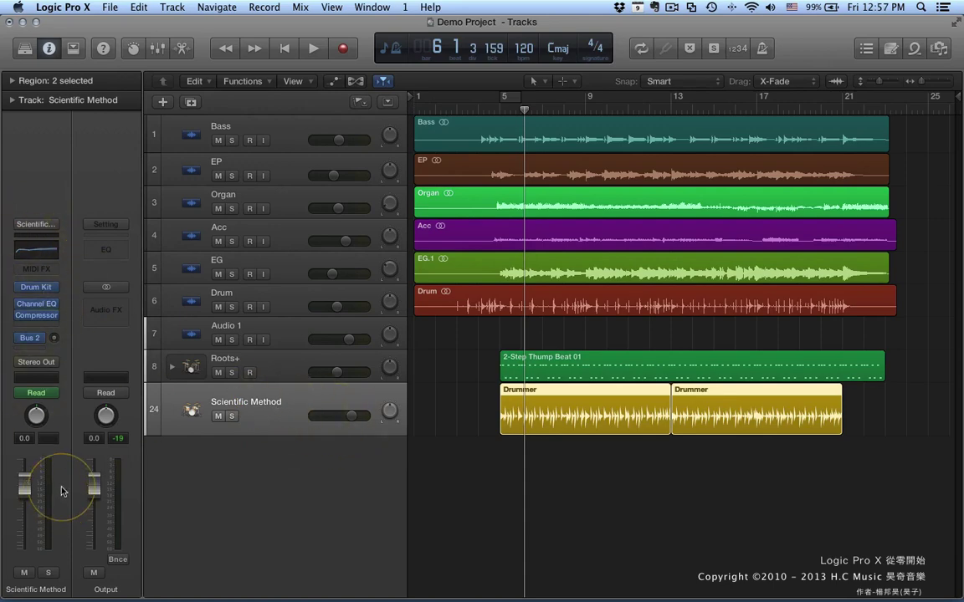
click(50, 275)
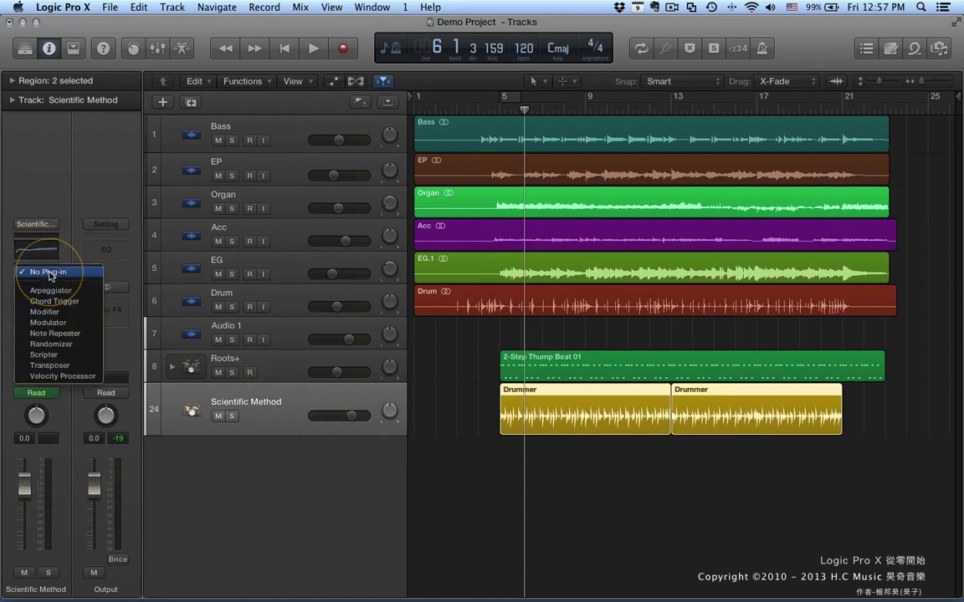
click(10, 253)
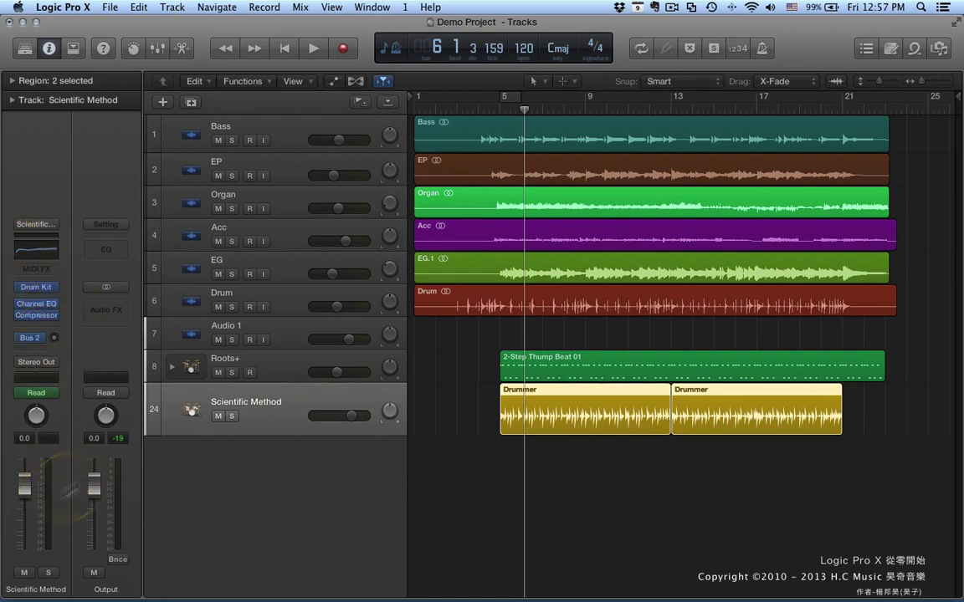
- Check the input format options of the Roots+ track and compare its channel strip with those of Scientific Method and Audio 1
click(270, 364)
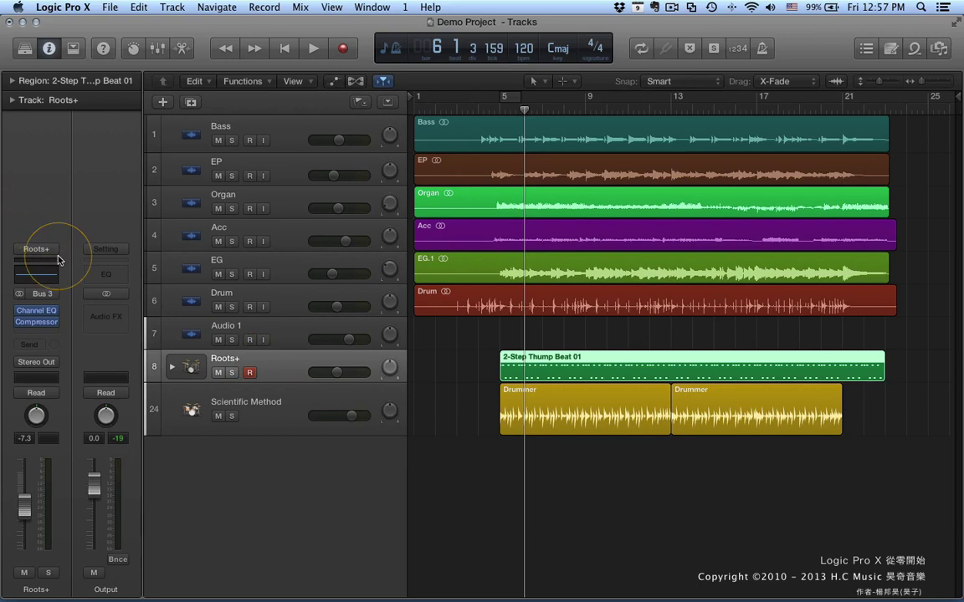
click(17, 295)
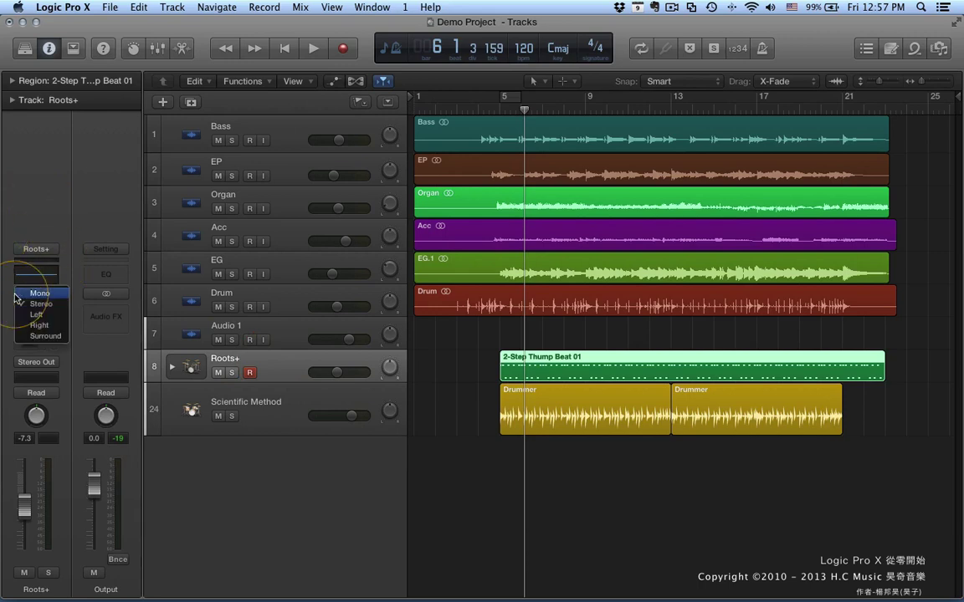
click(61, 200)
click(266, 427)
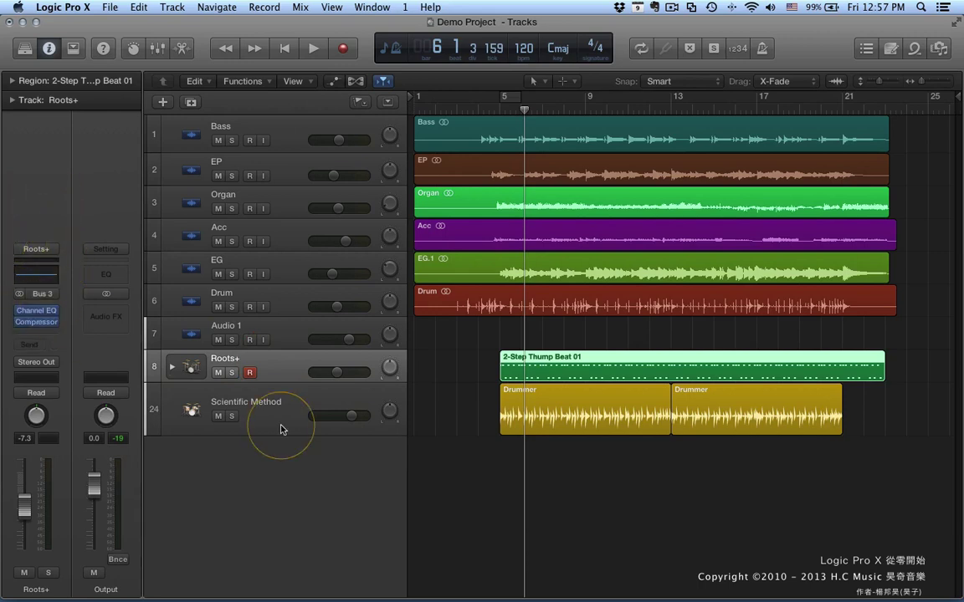
click(258, 367)
click(283, 333)
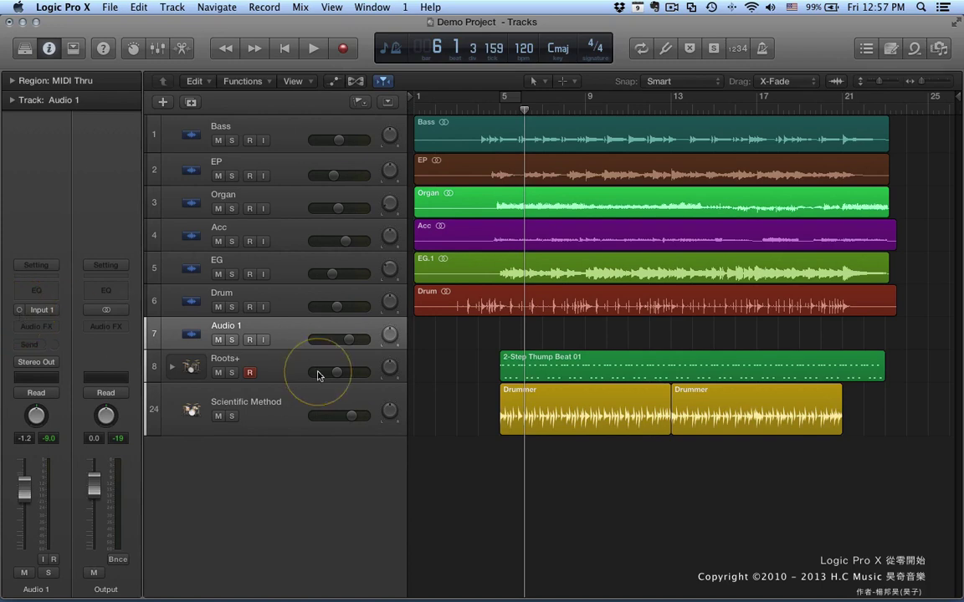
- Check the input format options of the Bass track, keeping its current format
click(266, 126)
click(18, 306)
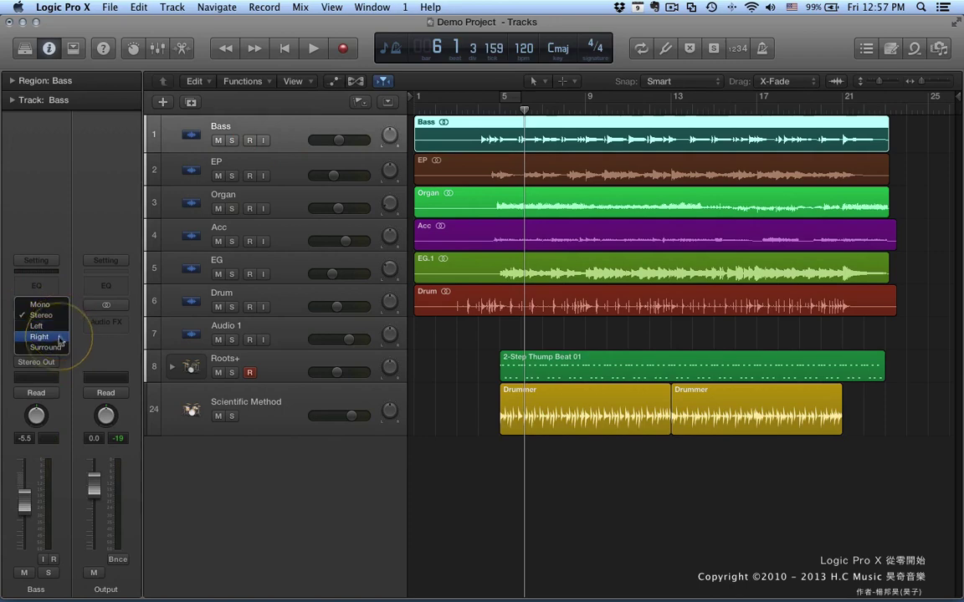
click(36, 138)
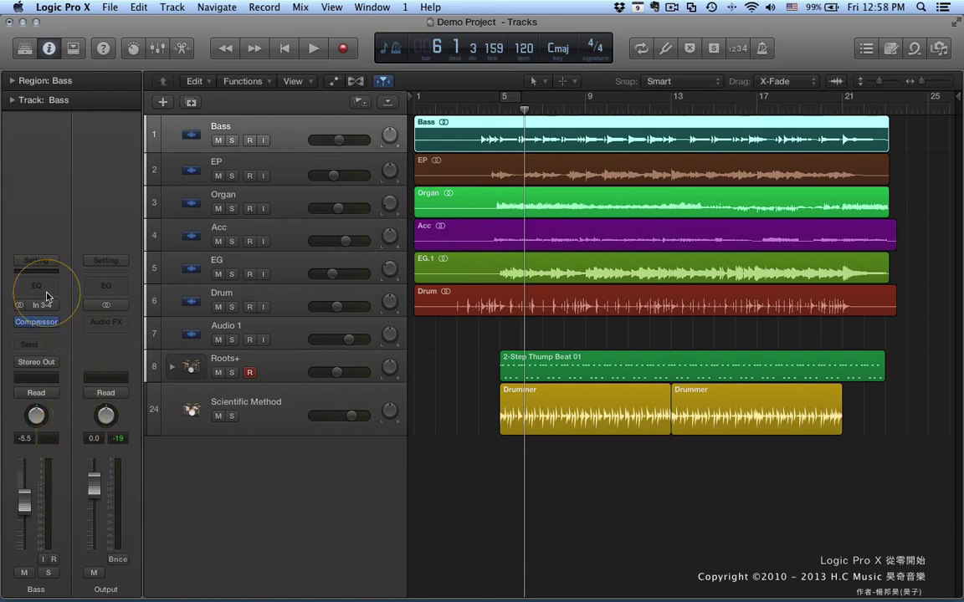
- Move the Roots+ track below Scientific Method and increase its height to individual track zoom 14
click(293, 364)
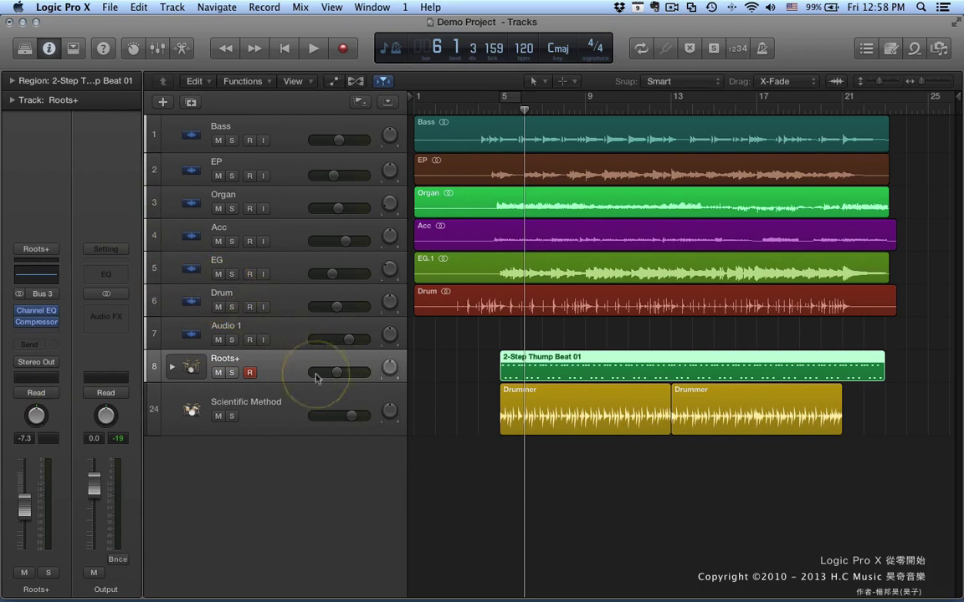
drag(259, 369, 284, 435)
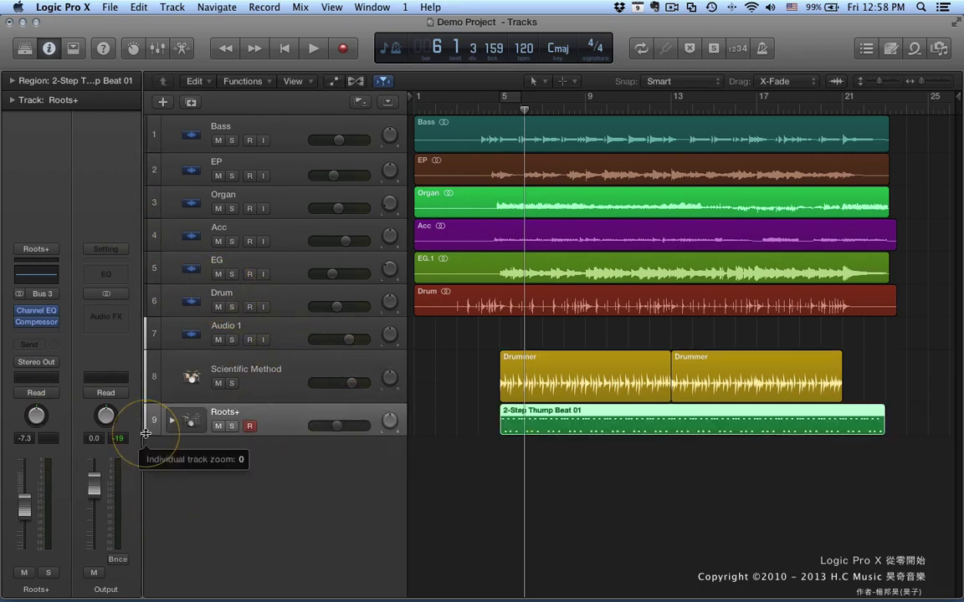
drag(146, 433, 145, 494)
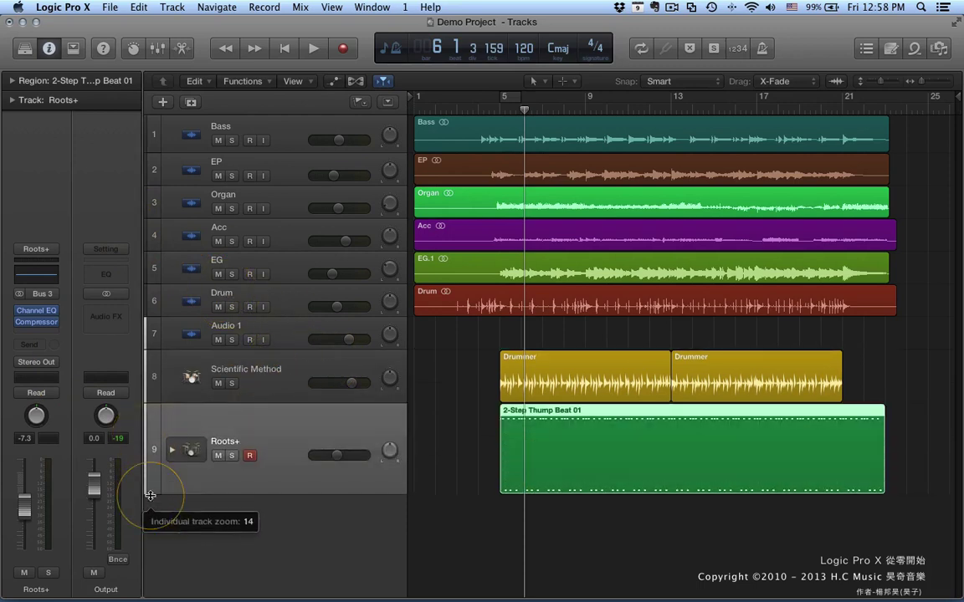
- Expand the Roots+ track stack, look through its drum subtracks from Overheads to Hand Claps, and collapse it again
click(169, 453)
scroll(224, 443, down, 10)
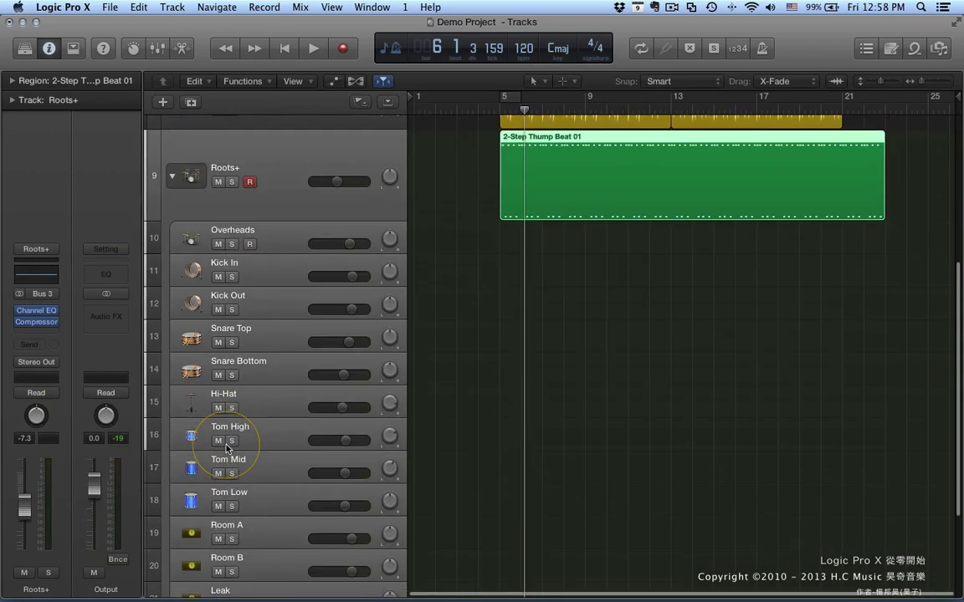
scroll(226, 449, up, 5)
scroll(226, 450, down, 5)
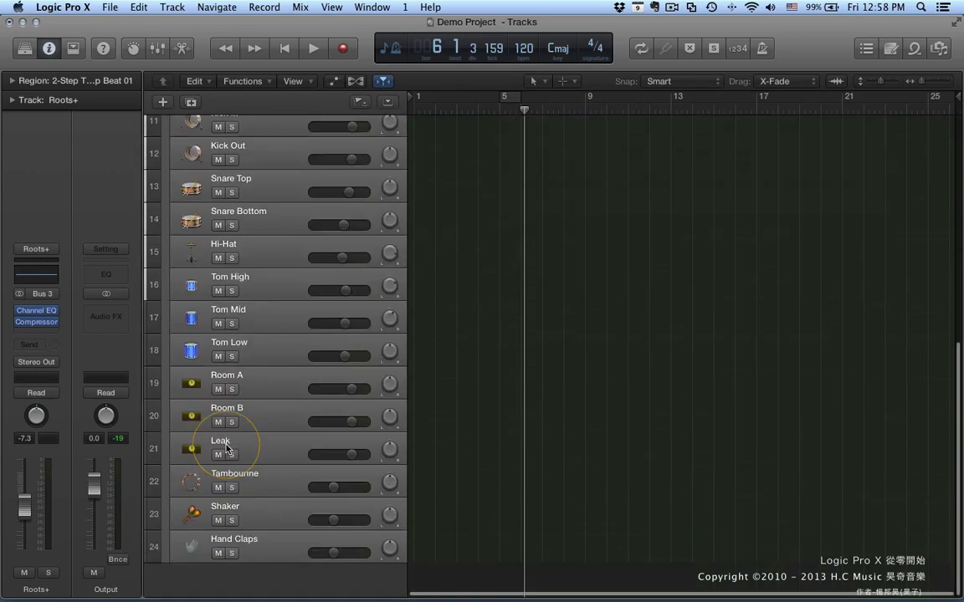
scroll(226, 449, up, 1)
scroll(226, 449, up, 6)
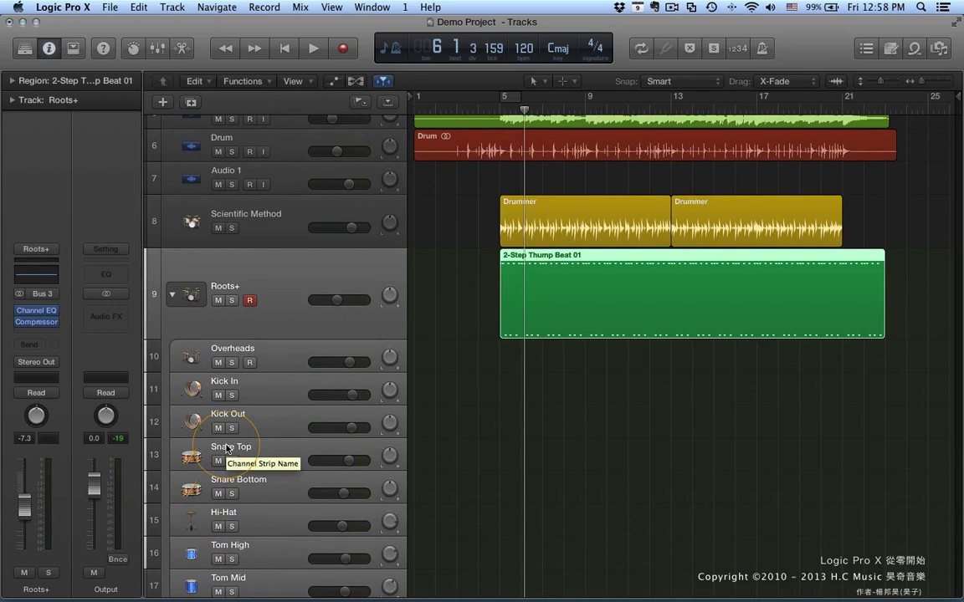
click(174, 297)
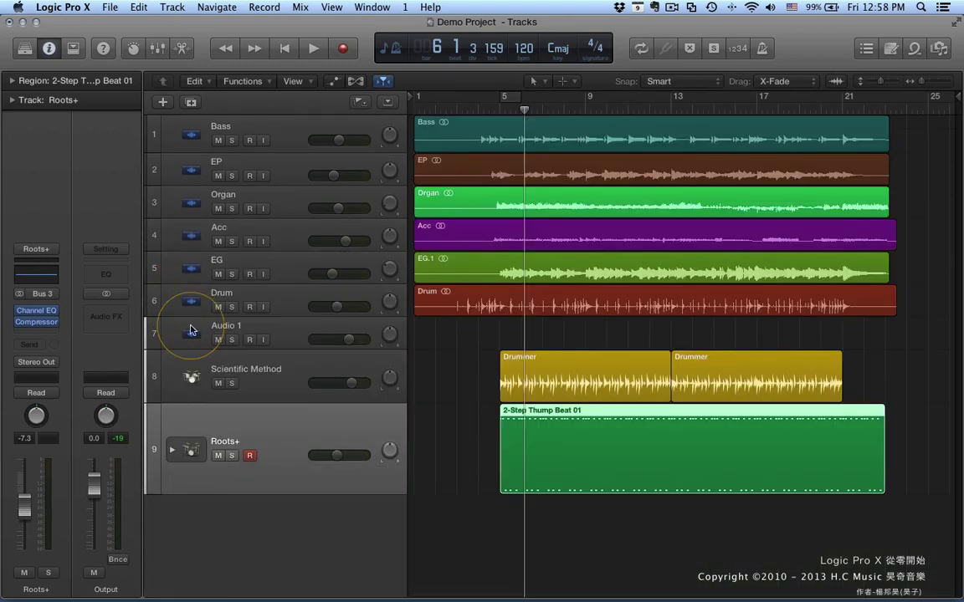